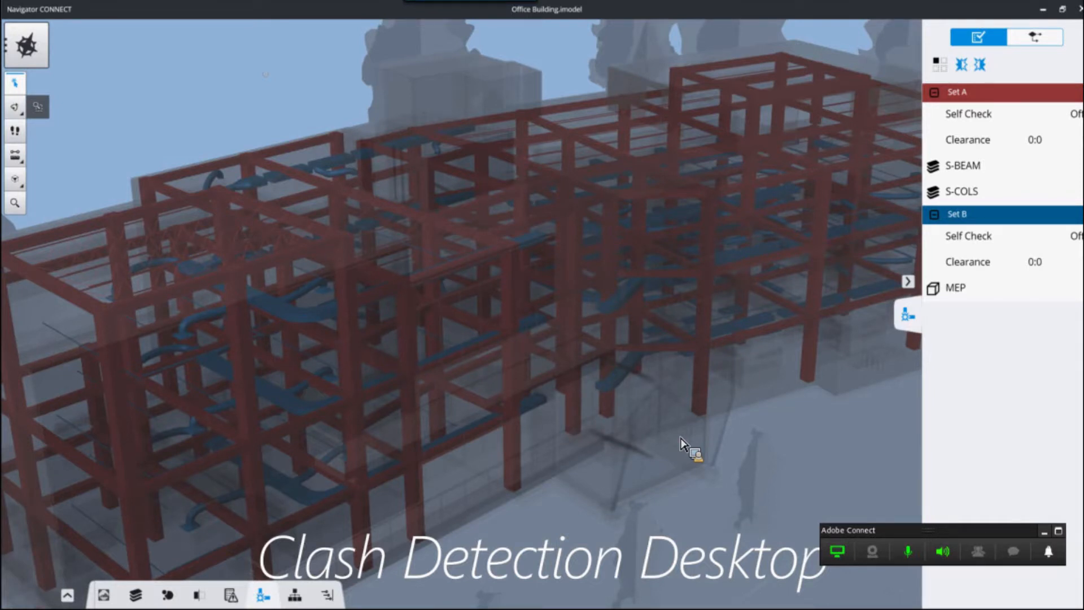
Step: Switch to the window showing the Hydrotreater Expansion i-model and open its Aerial view
key("alt+Tab")
key("alt+Tab")
key("alt+Tab")
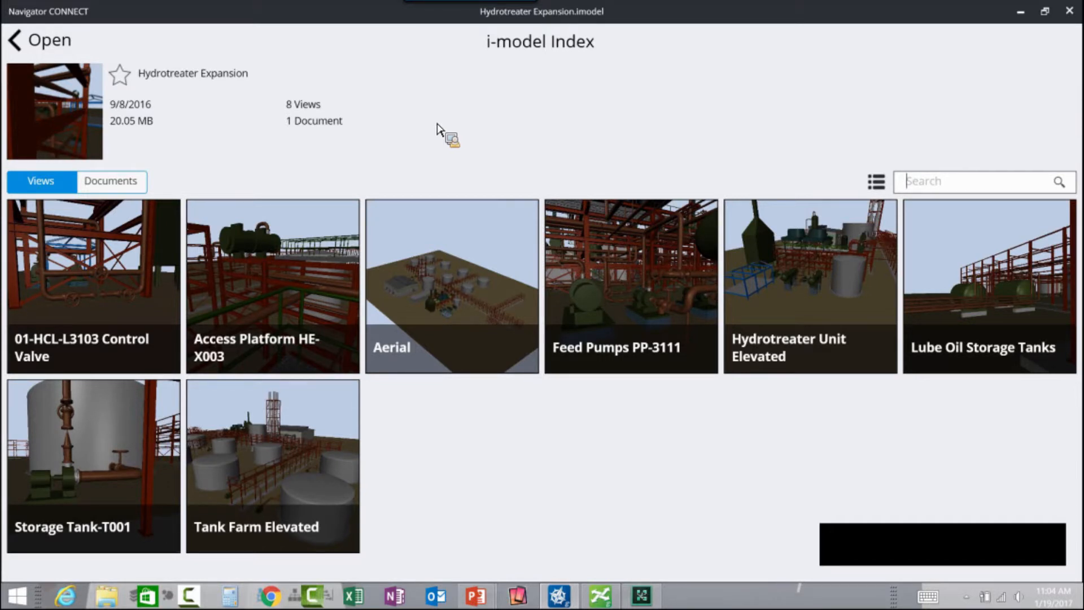
left_click(450, 291)
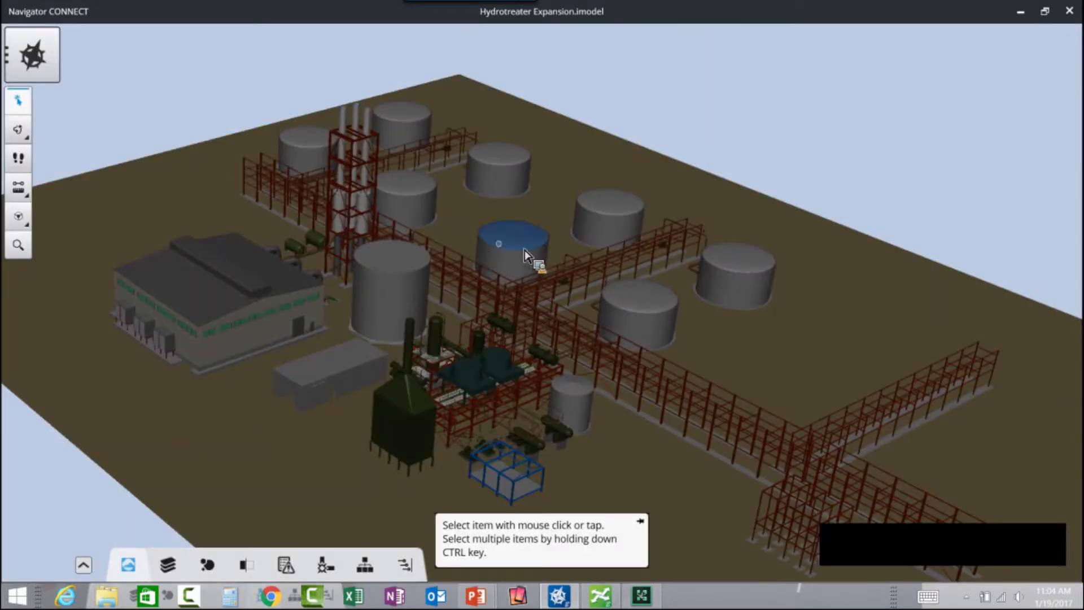
Step: Look over the plant's storage tanks, pipe racks, process equipment and building in the Aerial view
middle_click_drag(531, 250, 531, 251, "shift")
scroll(531, 250, "up", 5)
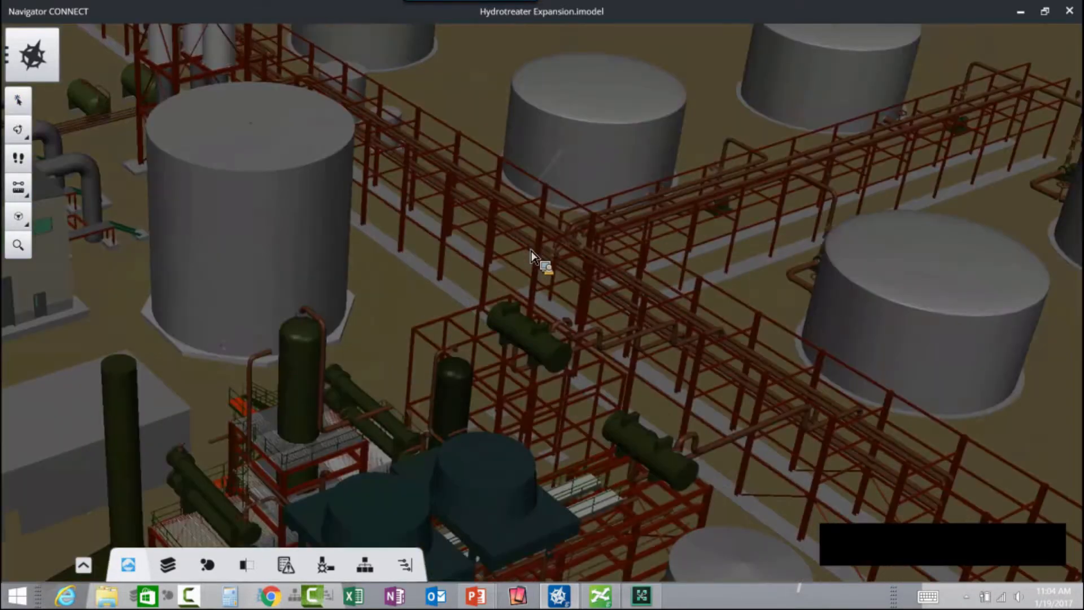
scroll(531, 250, "down", 5)
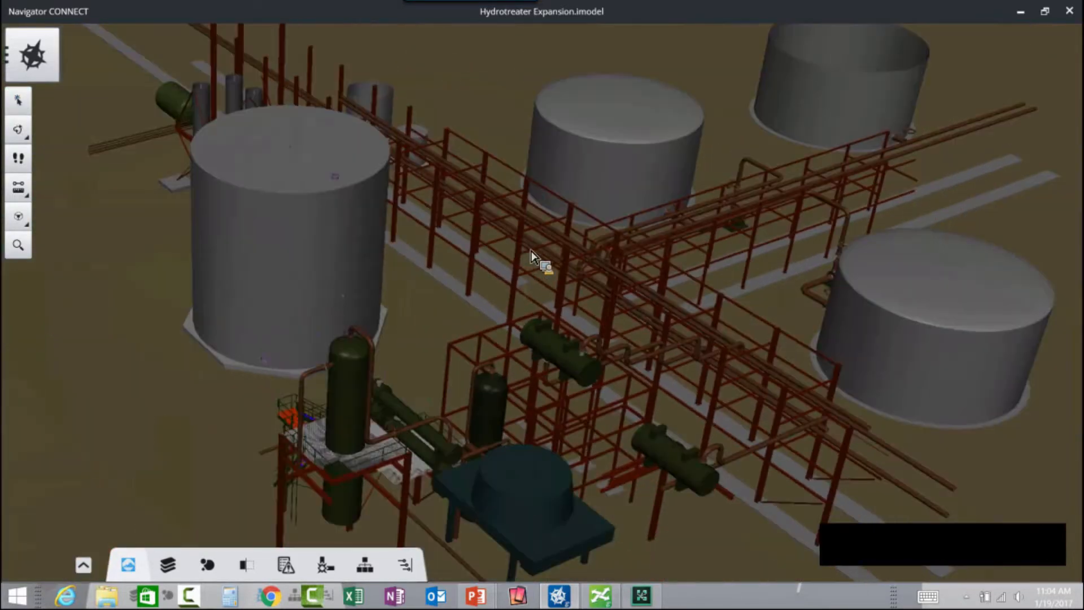
scroll(530, 250, "down", 2)
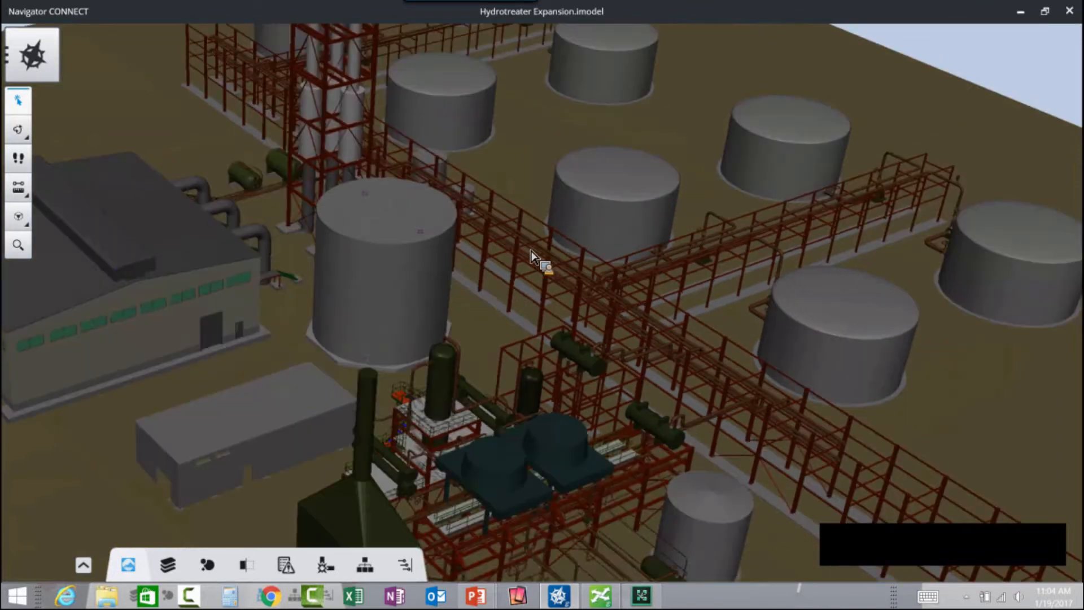
middle_click_drag(531, 250, 380, 246)
mouse_move(532, 253)
middle_mouse_down()
mouse_move(495, 249)
mouse_move(784, 240)
mouse_move(884, 284)
middle_mouse_up()
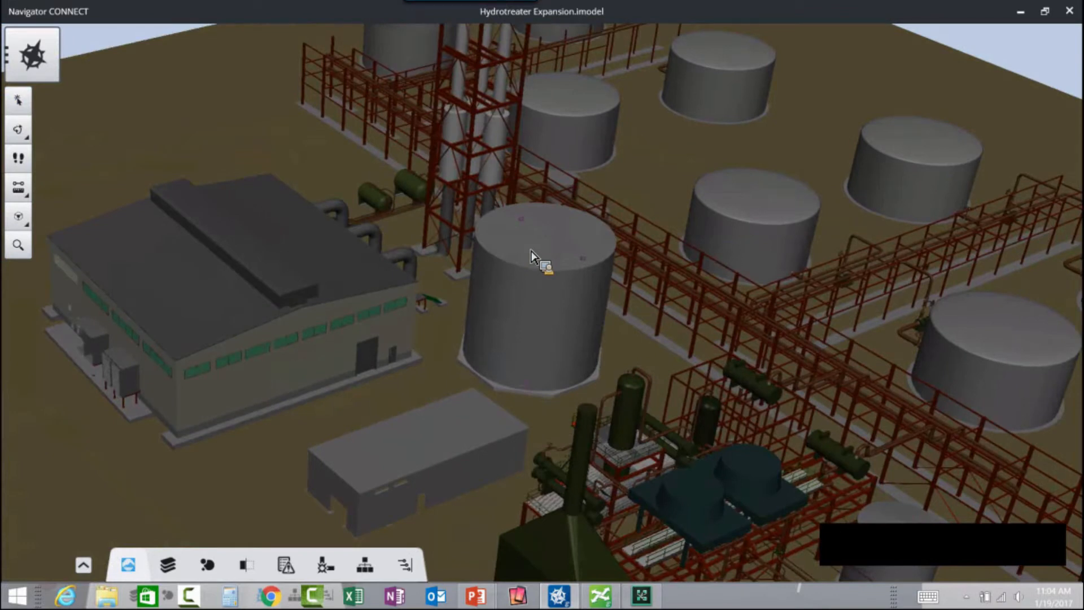
middle_click_drag(531, 257, 229, 206)
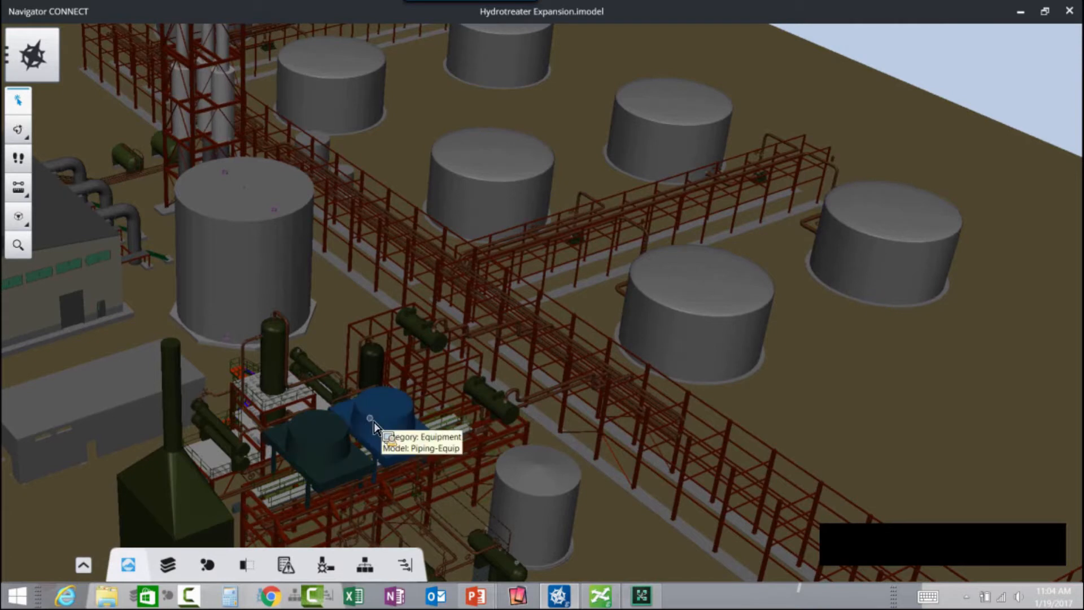
Step: Create a new clash detection job and name it "Pipe vs Steel"
left_click(331, 571)
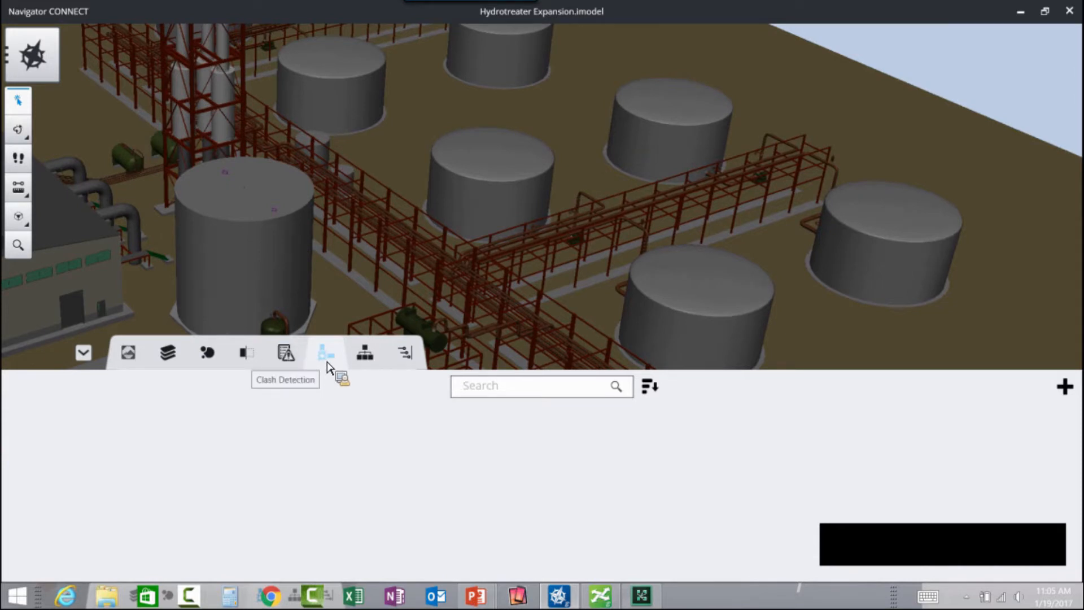
left_click(1065, 387)
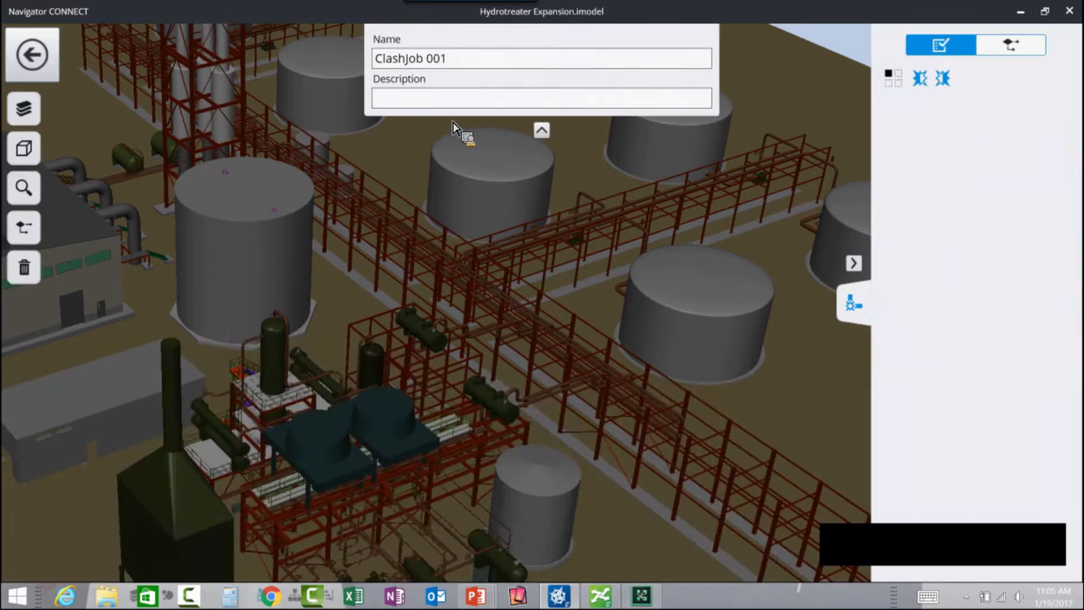
left_click_drag(453, 61, 364, 75)
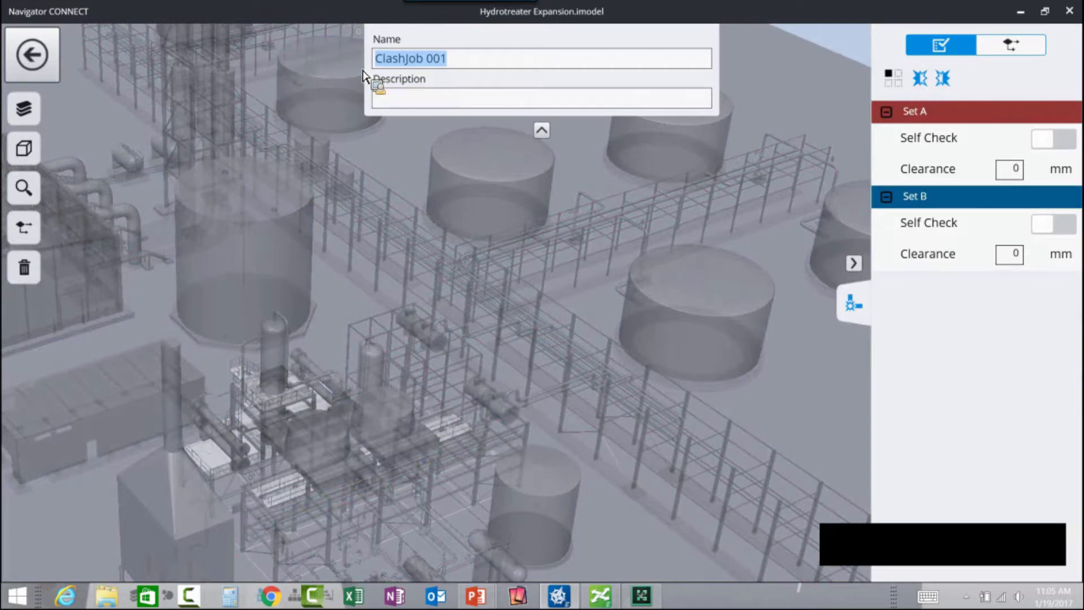
type("Pipe")
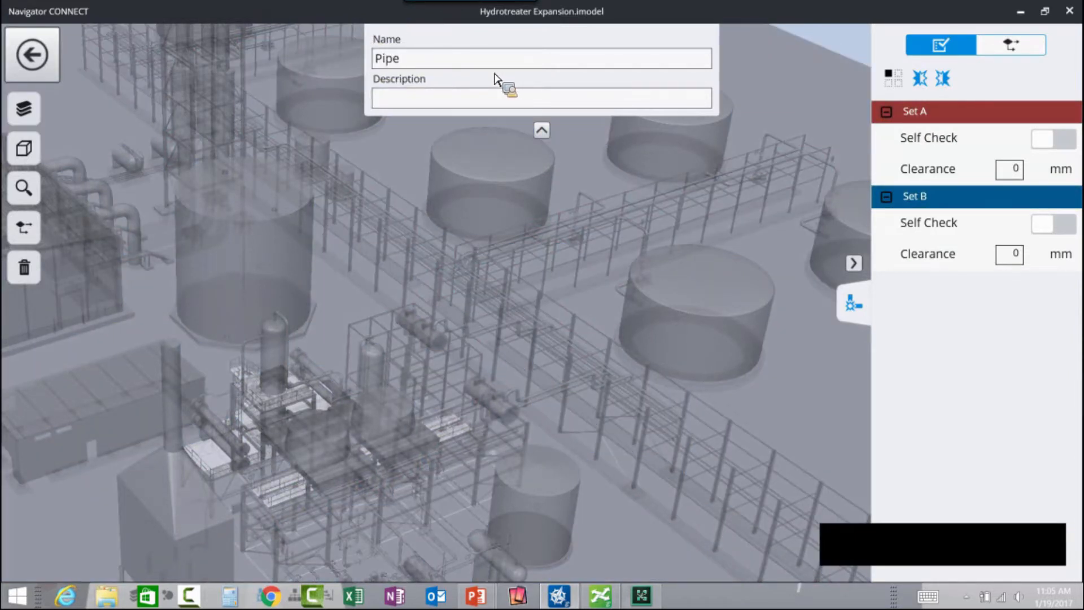
type(" vs Steel")
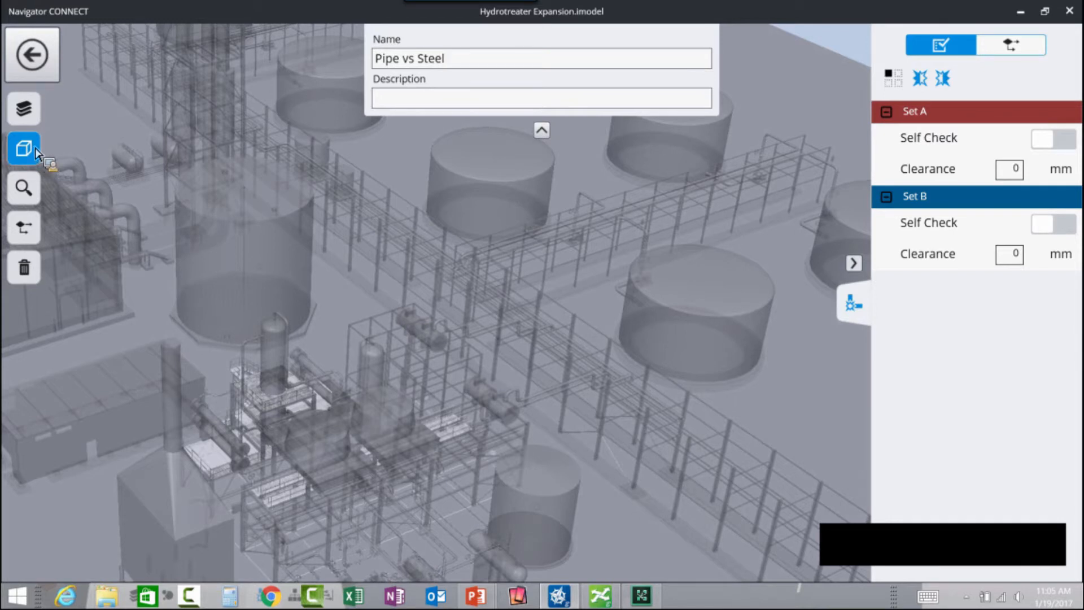
Step: Find the Piping-Equip model by searching for "Pip" and add it to Set A of the clash job
left_click(24, 116)
left_click(25, 117)
left_click(24, 148)
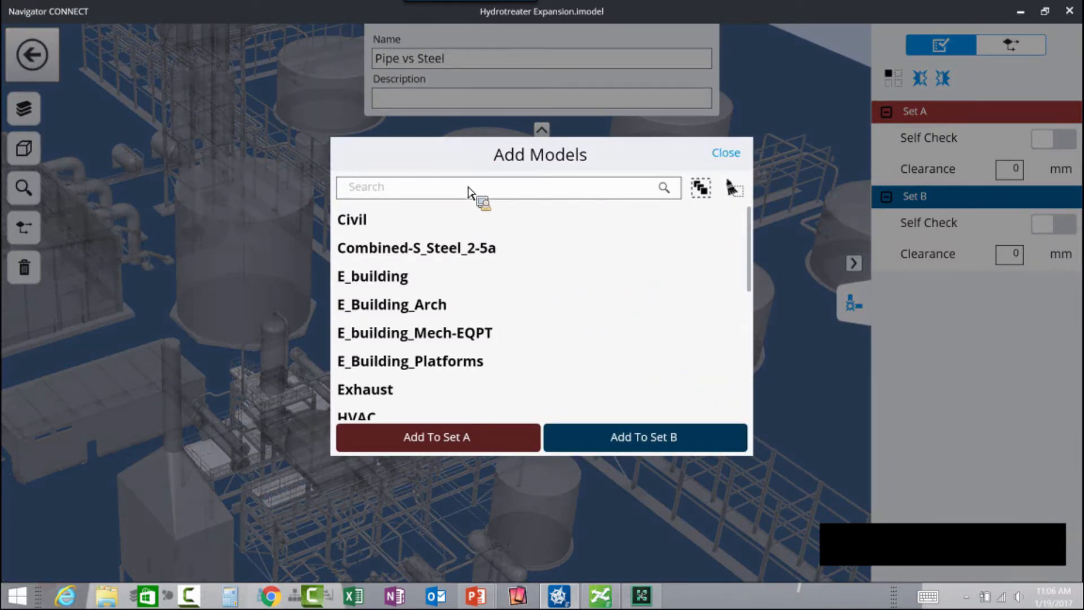
type("Pip")
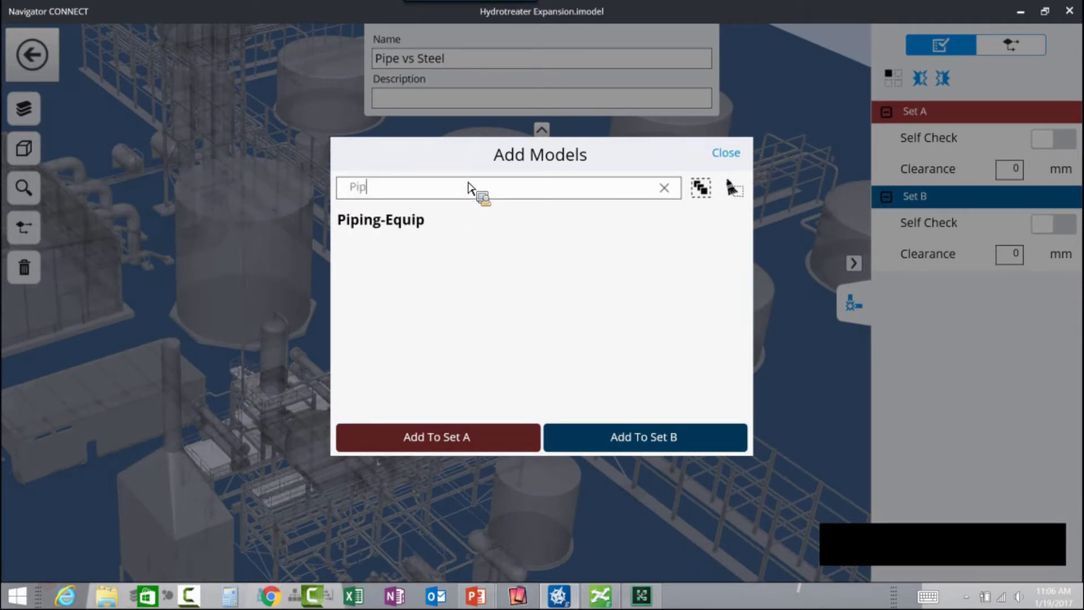
left_click(377, 223)
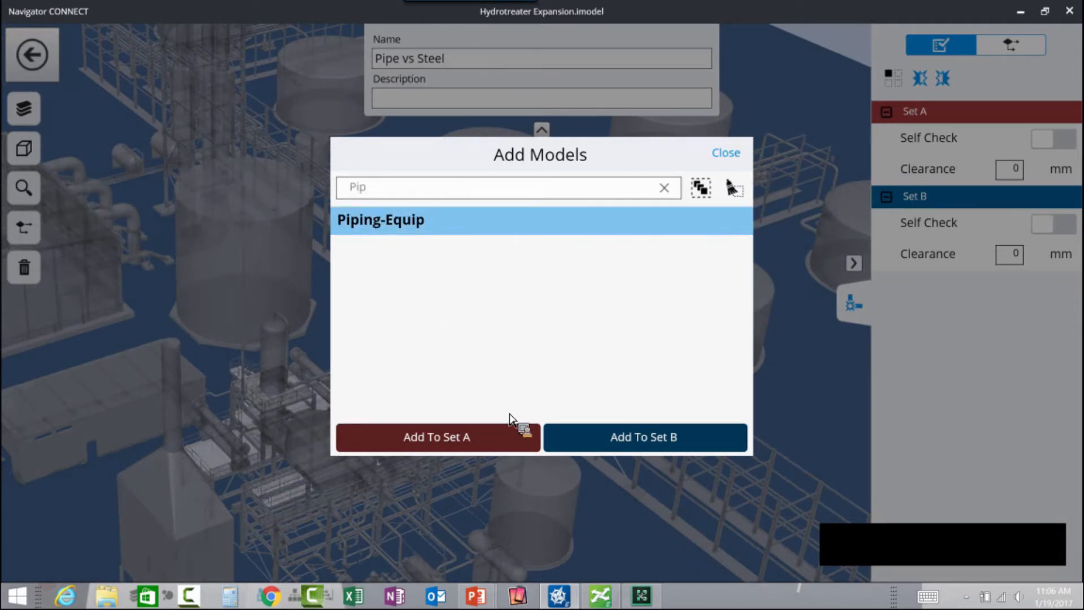
left_click(467, 440)
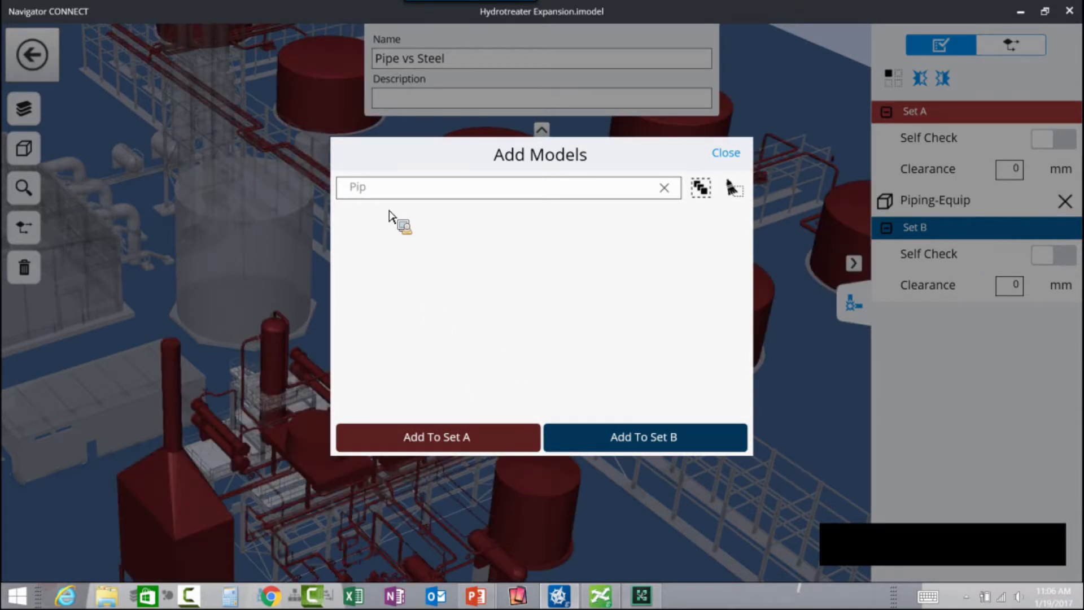
Step: Search for "Tank" and add Tank Farm Part A [ProStructures], Tank Farm Part B [ProStructures](1) and Tank Farm Part B Foundations to Set B
left_click_drag(384, 192, 339, 191)
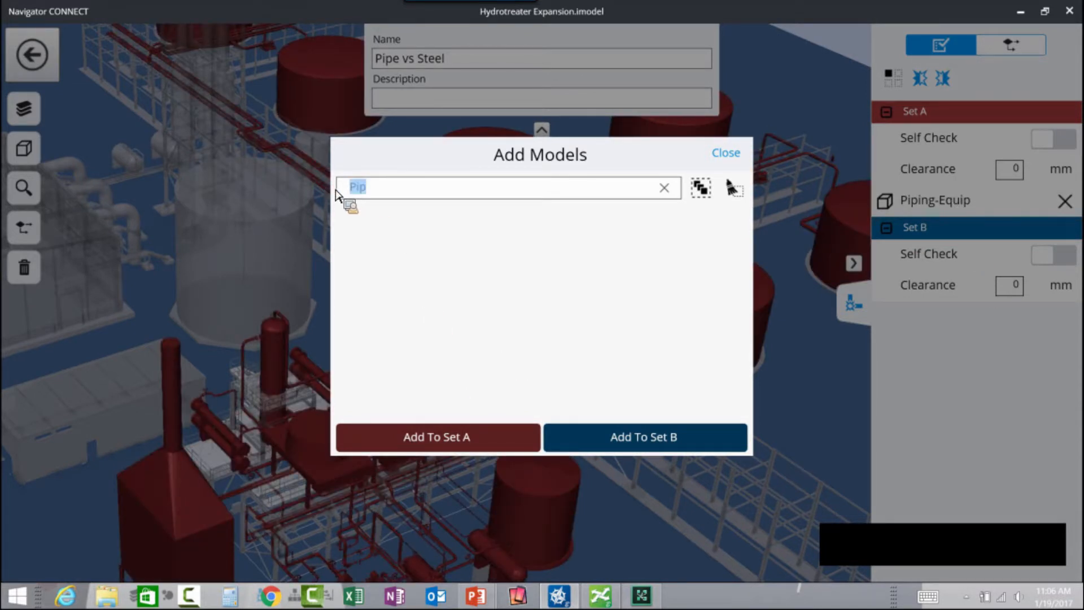
type("Tank")
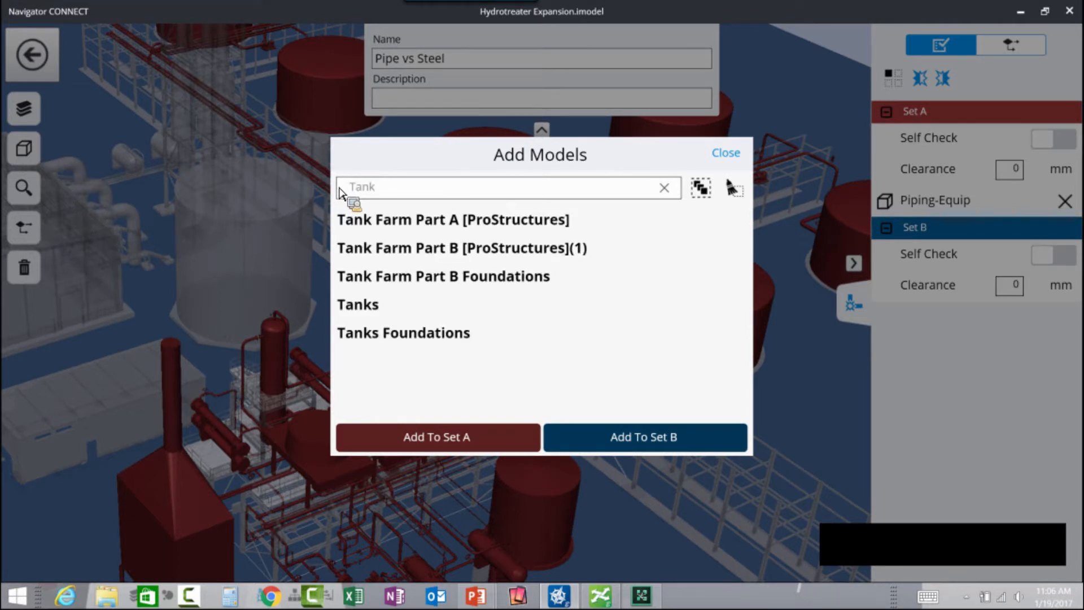
left_click(492, 228)
left_click(486, 253)
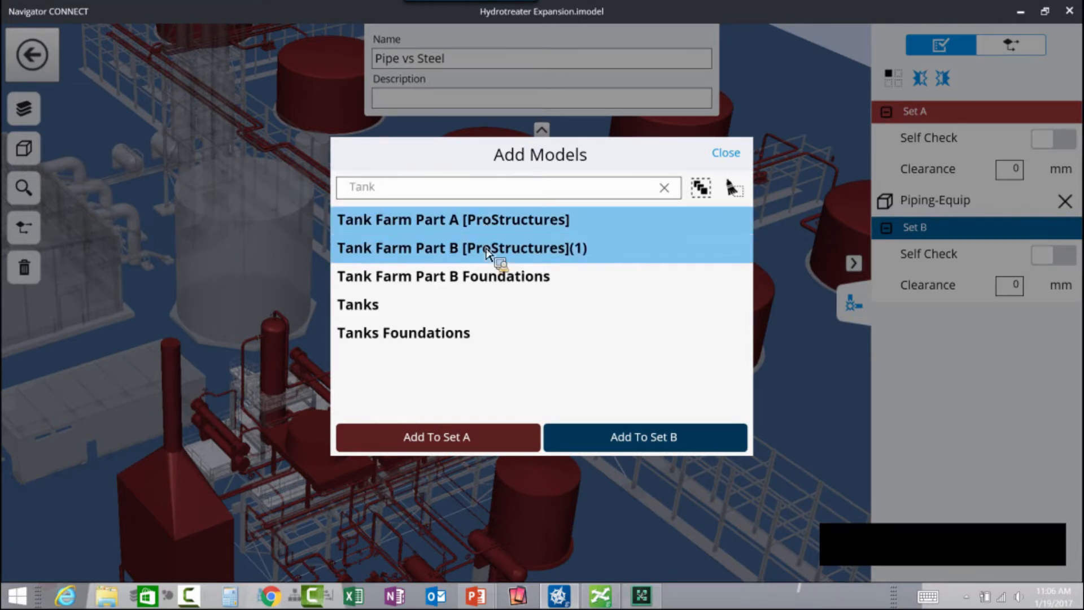
left_click(488, 278)
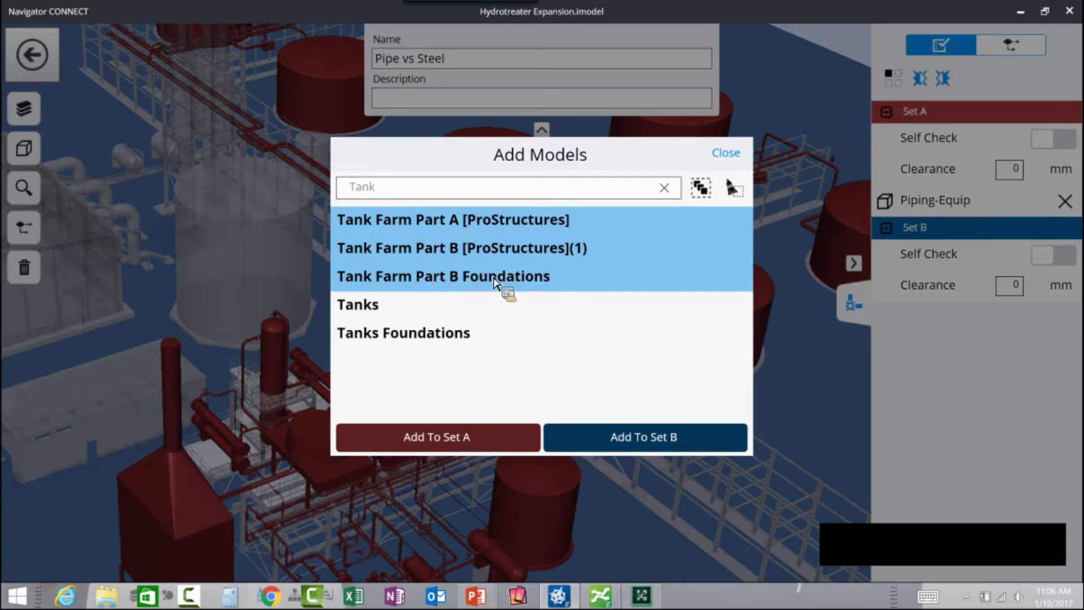
left_click(657, 440)
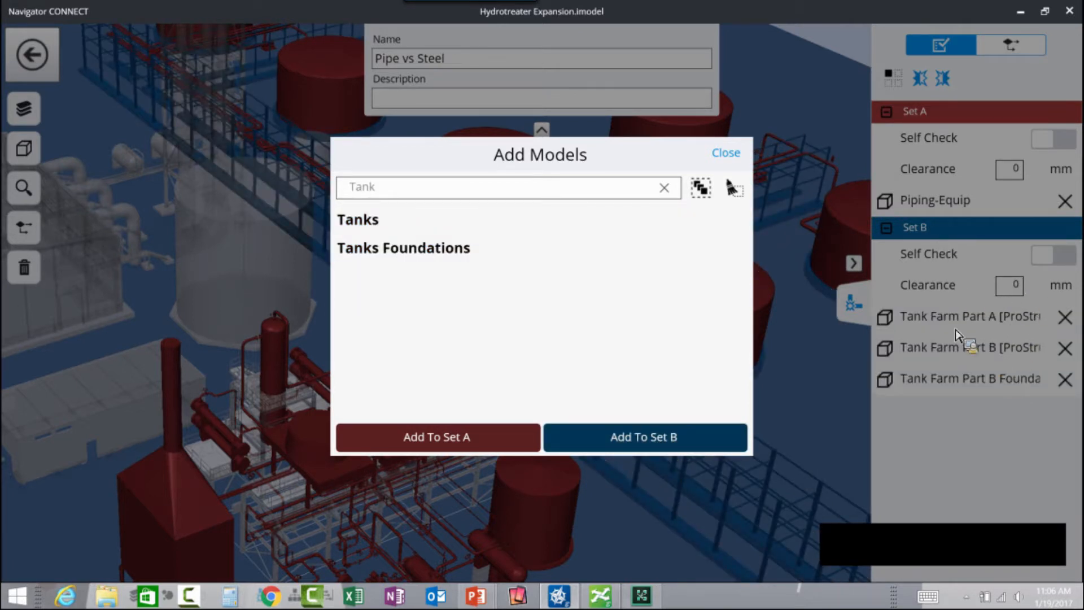
left_click(725, 152)
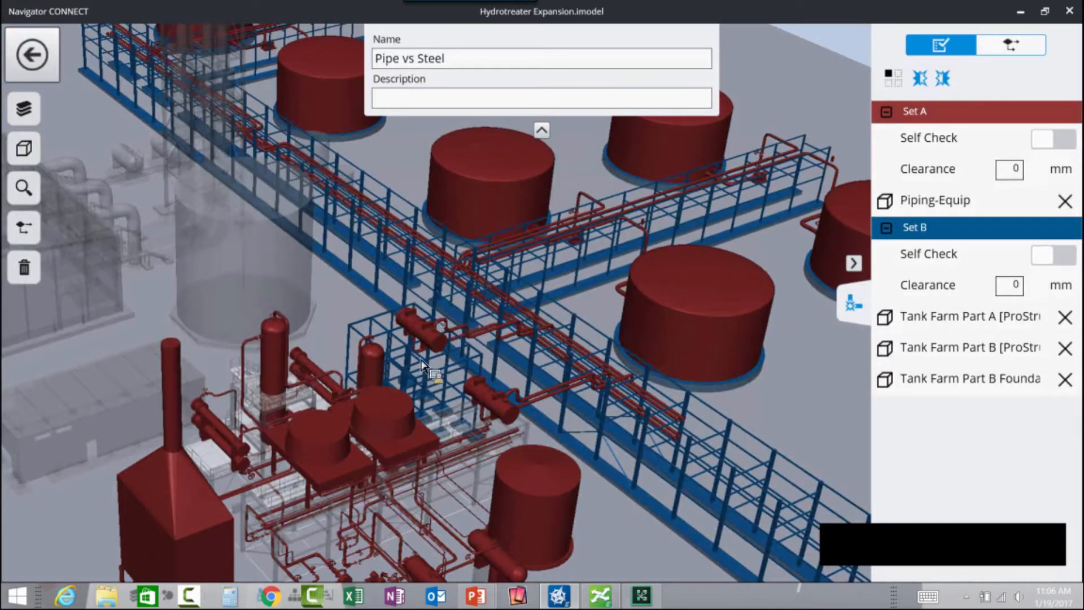
Step: Leave the clash job editor and run the Pipe vs Steel job
mouse_move(513, 235)
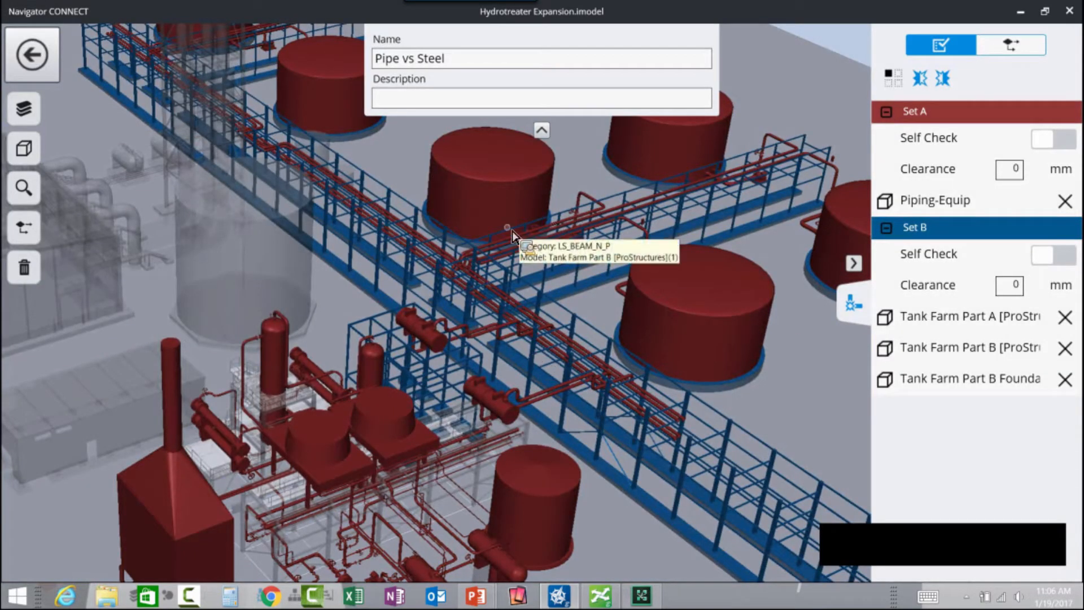
mouse_move(374, 231)
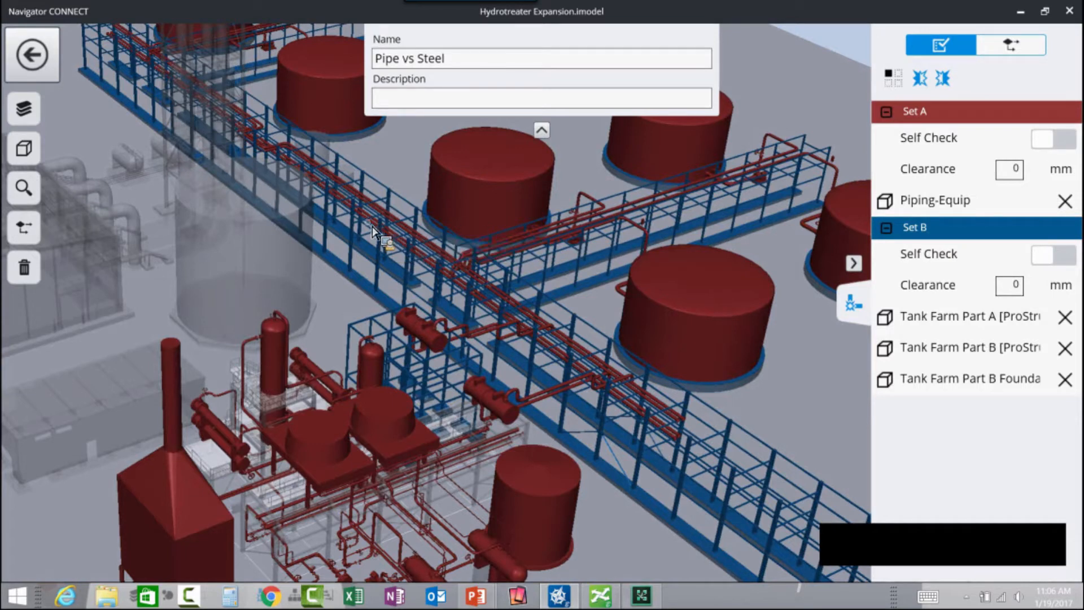
left_click(32, 55)
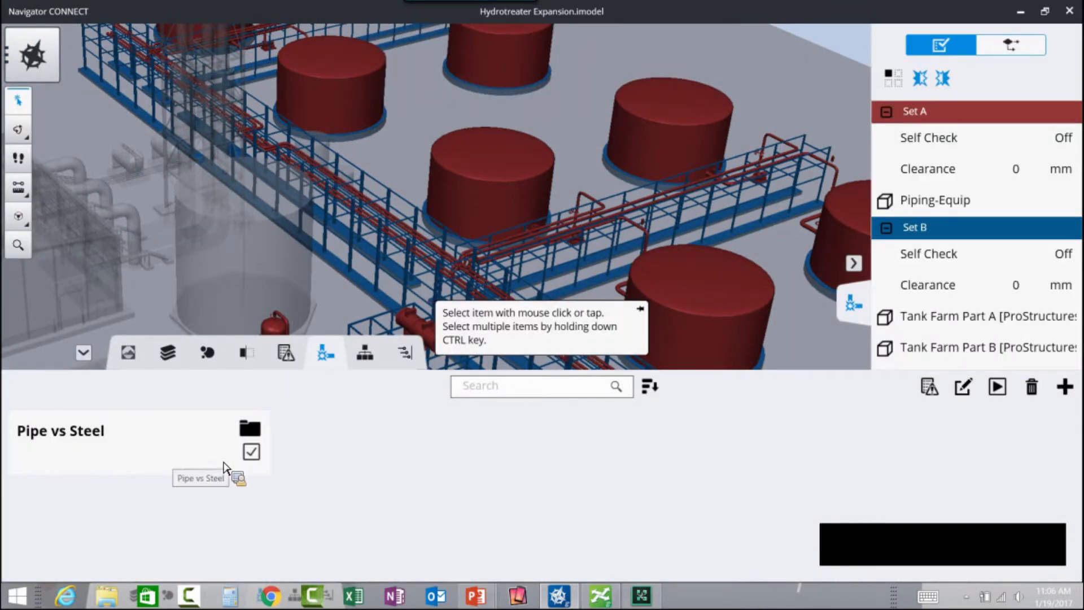
left_click(997, 388)
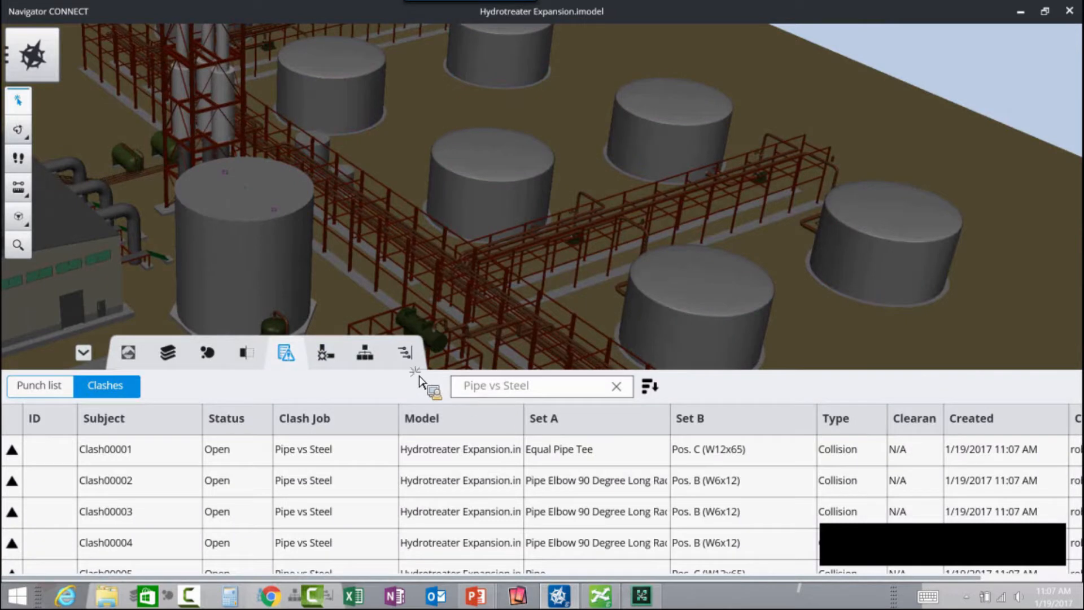
Step: Open Clash00001 from the Pipe vs Steel results and isolate its two clashing elements in the model view
left_click(325, 352)
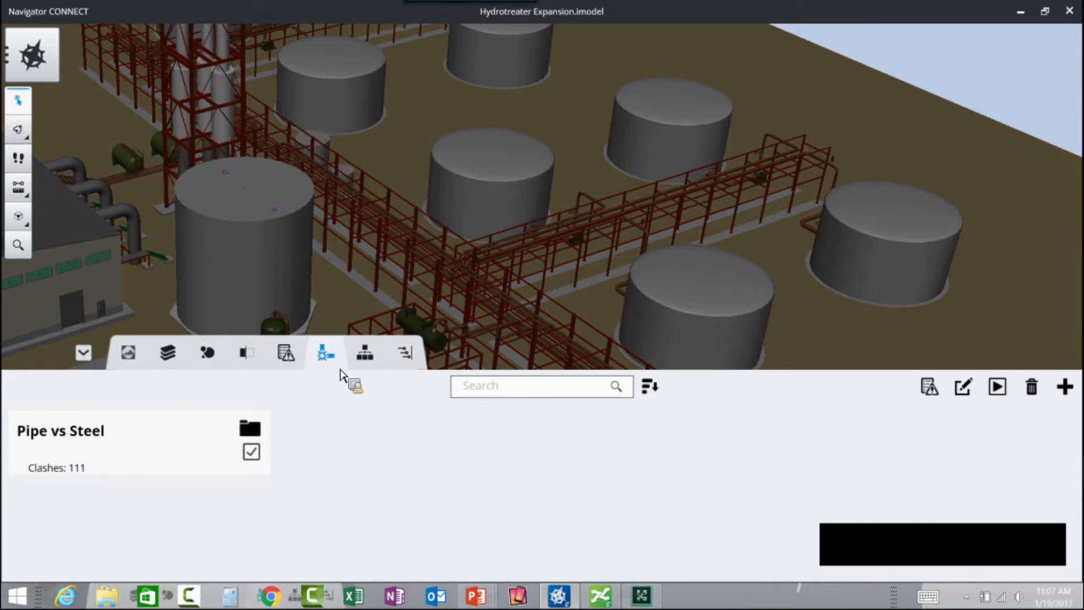
left_click(296, 360)
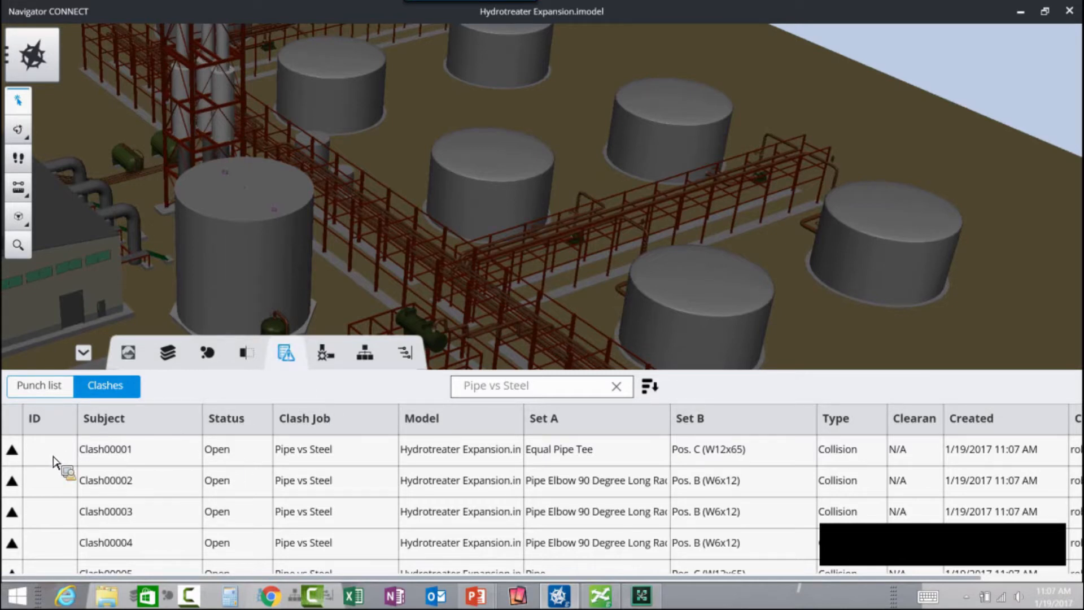
left_click(54, 462)
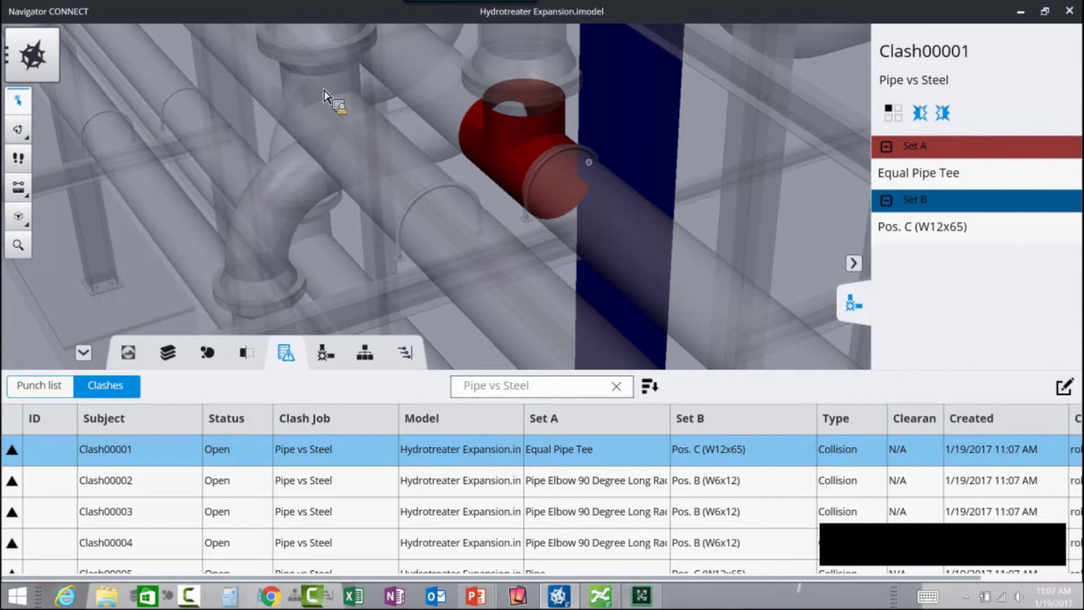
left_click(892, 115)
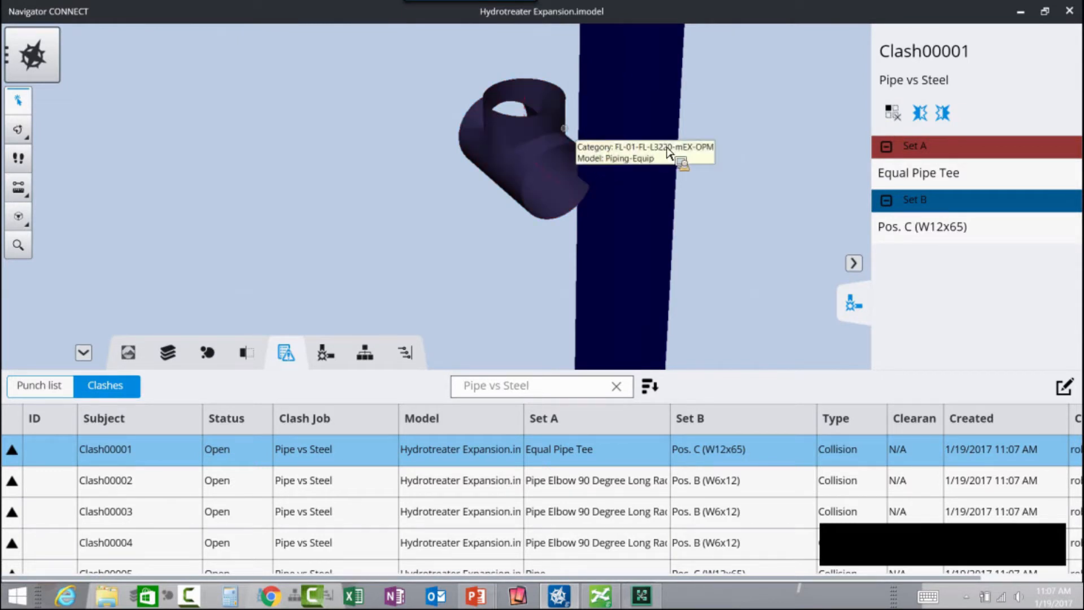
Step: Rotate the view about a point on the pipe tee to examine where it meets the steel column in Clash00001
left_click(19, 129)
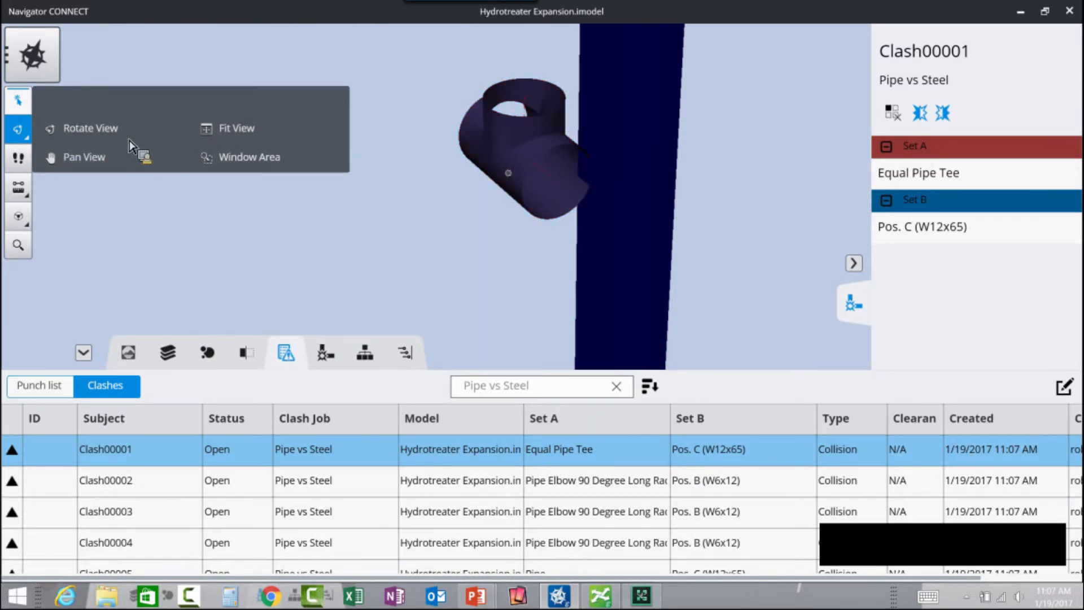
left_click(113, 129)
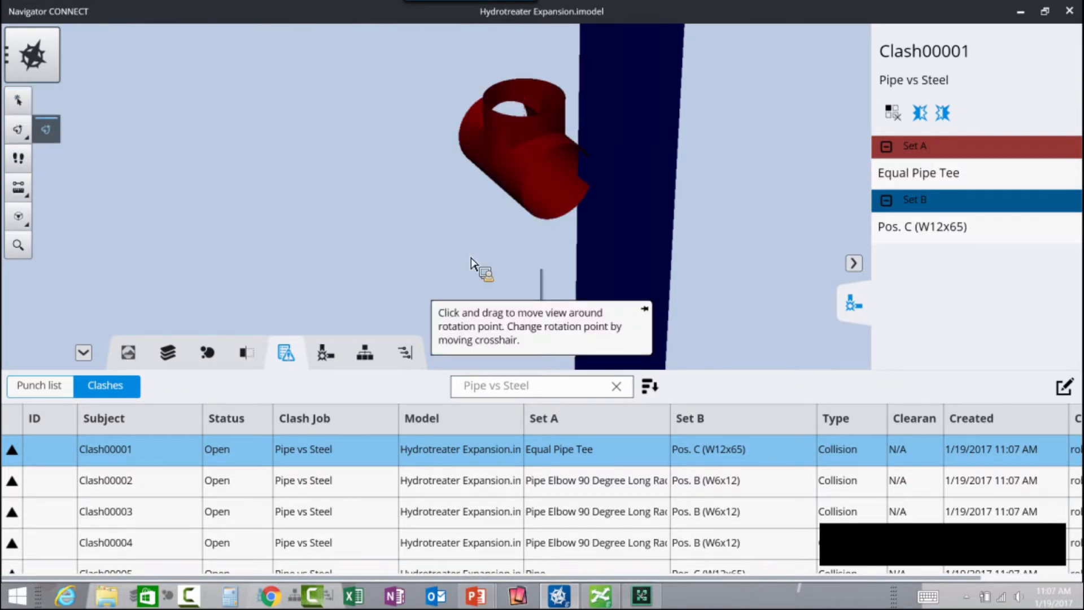
left_click(647, 310)
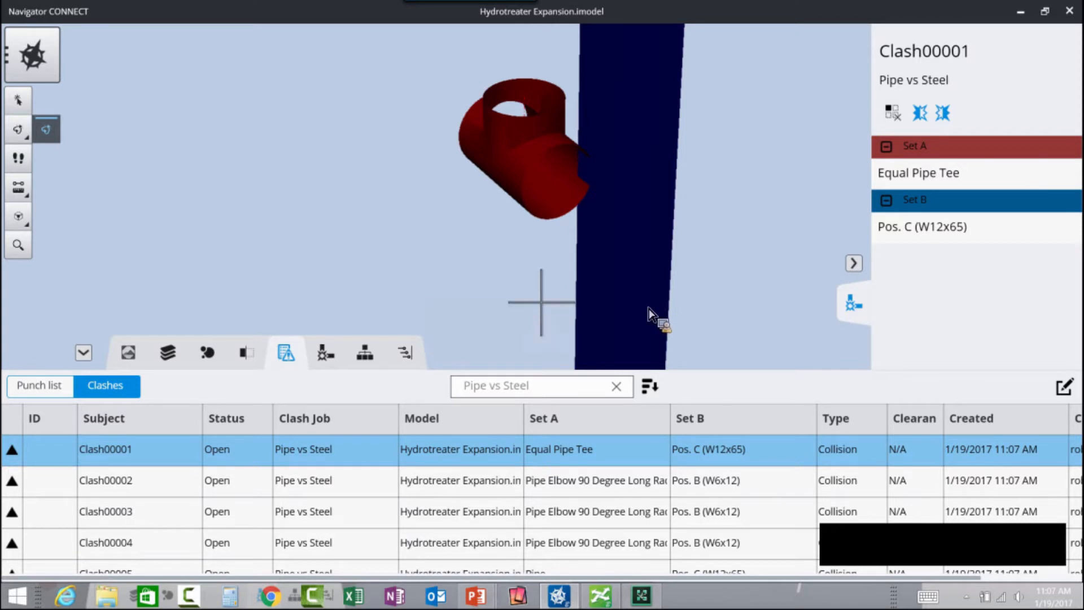
left_click_drag(656, 314, 548, 311)
right_click(547, 305)
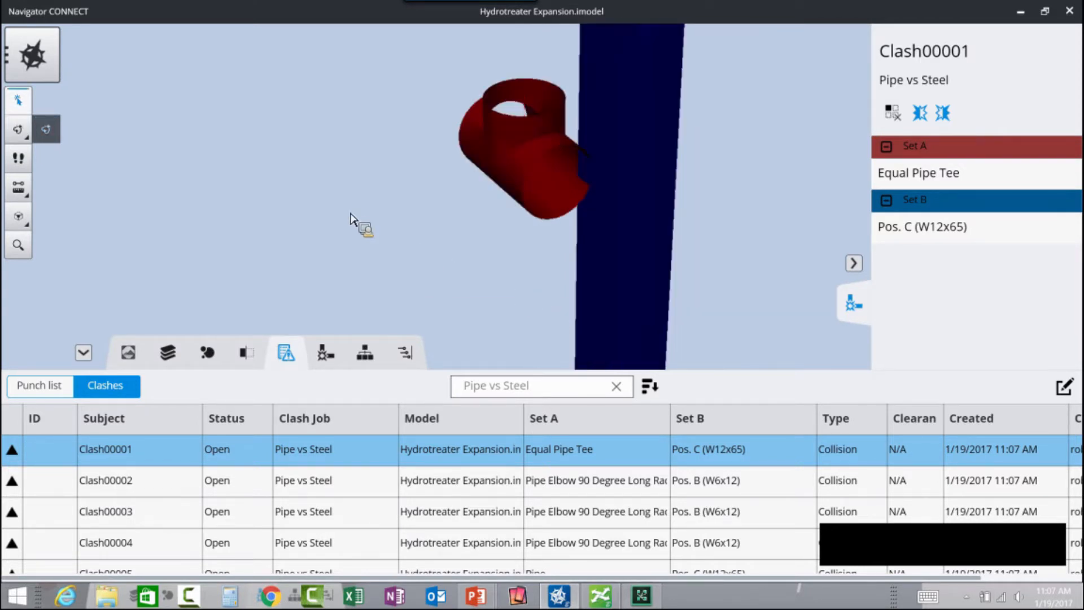
left_click(54, 134)
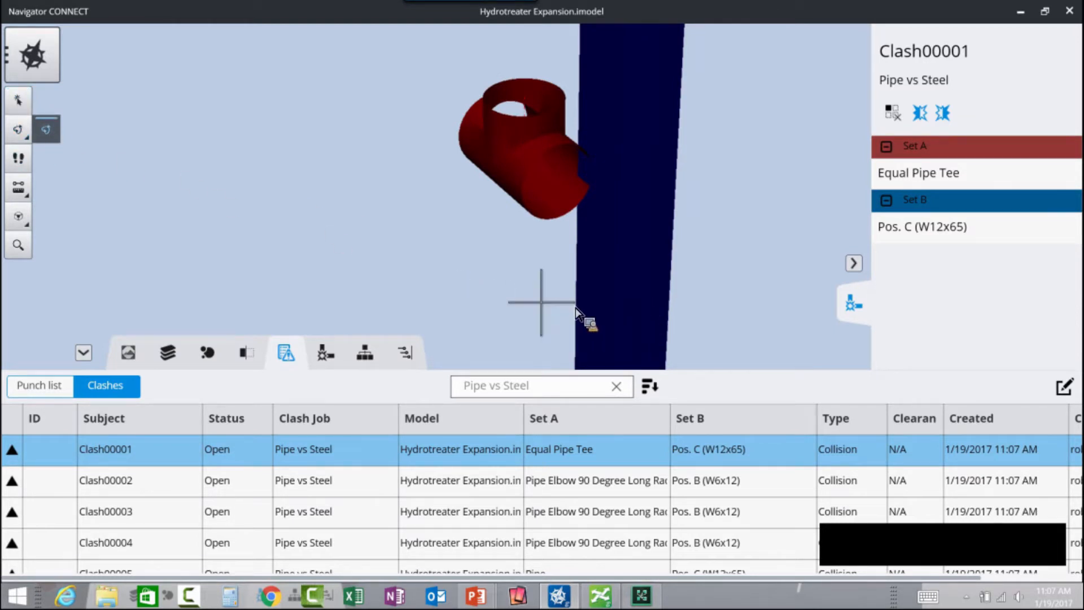
left_click_drag(551, 314, 532, 170)
left_click_drag(420, 157, 549, 176)
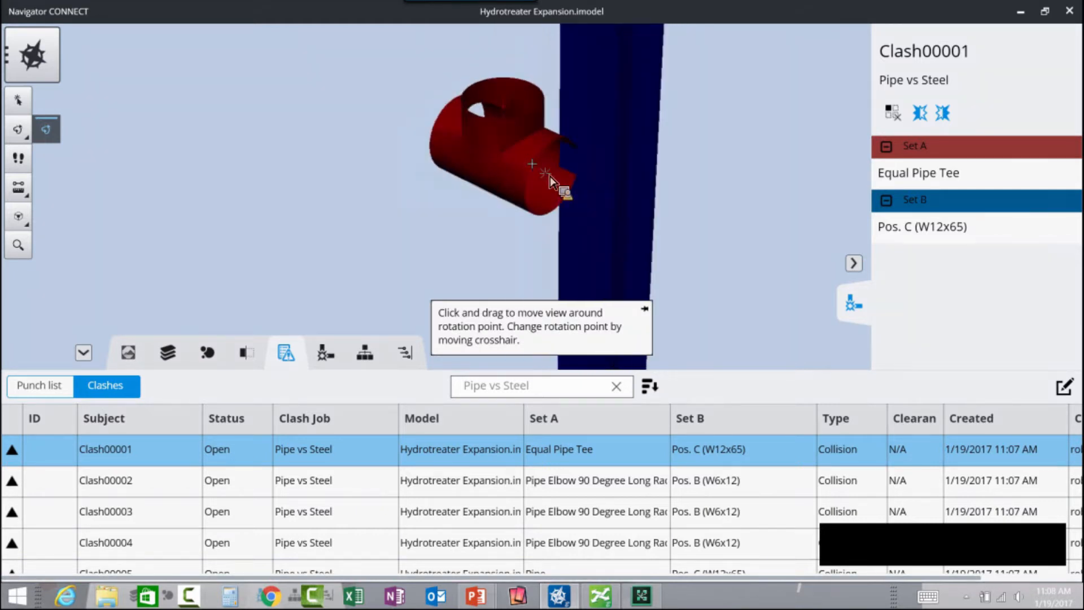
Step: Open Clash00002 and examine the pipe elbow against the steel beam
left_click(70, 483)
left_click_drag(588, 278, 274, 102)
key("Escape")
middle_click_drag(490, 255, 446, 231)
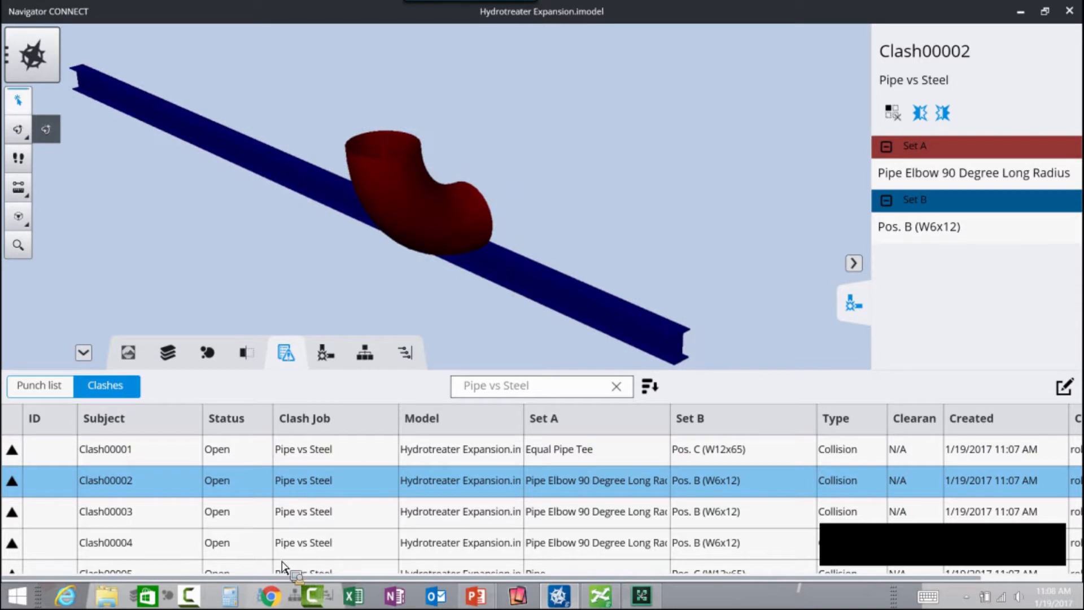
Step: Check Clash00003, return to Clash00002 and show the surrounding model as transparent around its clashing elements
left_click(66, 518)
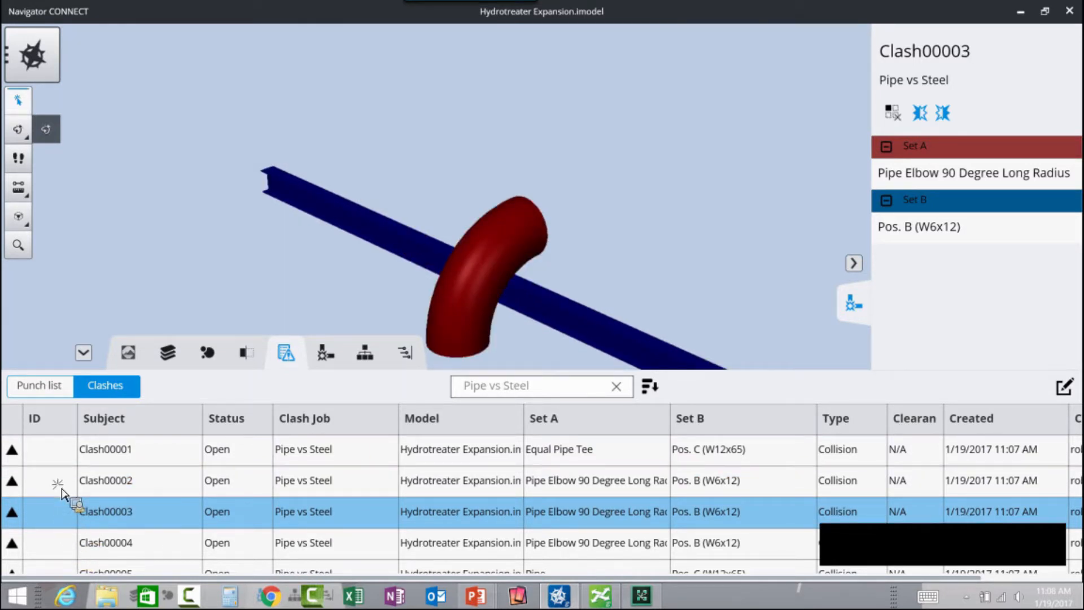
left_click(79, 481)
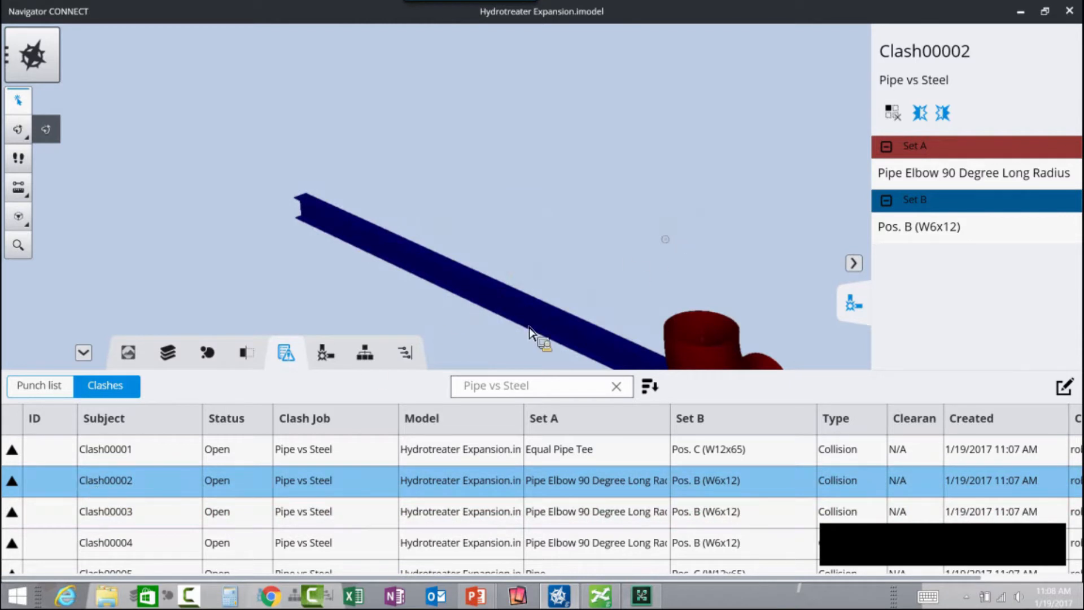
middle_click_drag(728, 304, 506, 160)
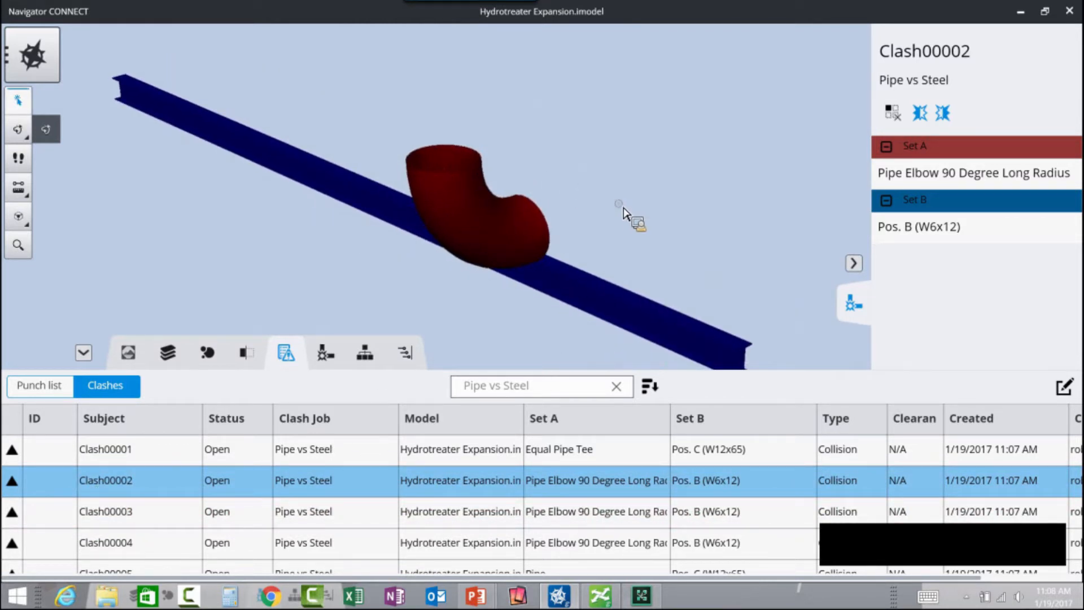
left_click(896, 115)
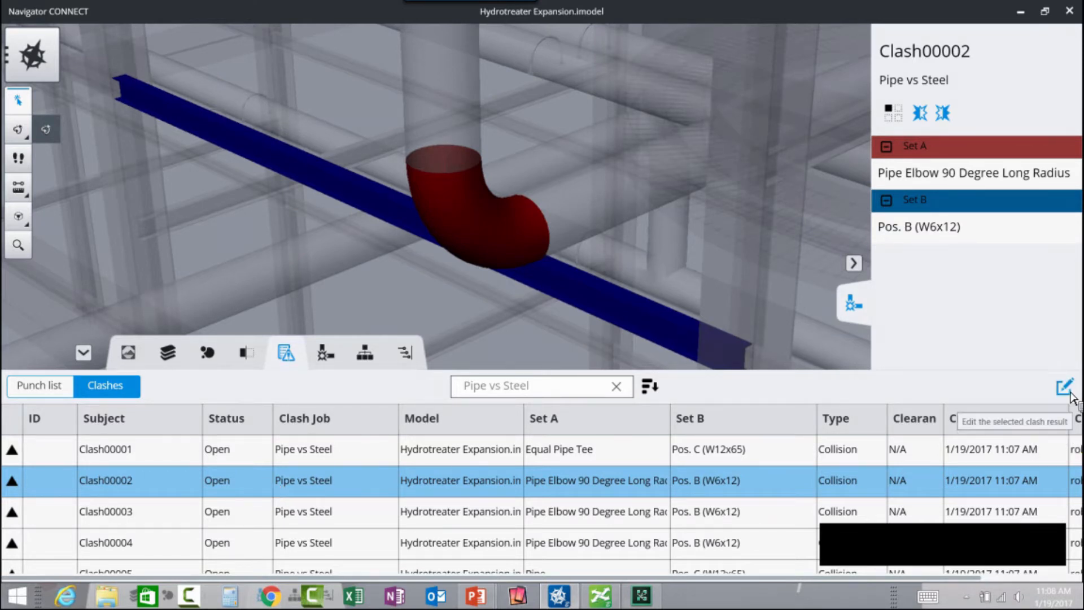
Step: Edit the Clash00002 issue, changing its subject to "Pipe/Beam" and its priority to Urgent
left_click(1065, 387)
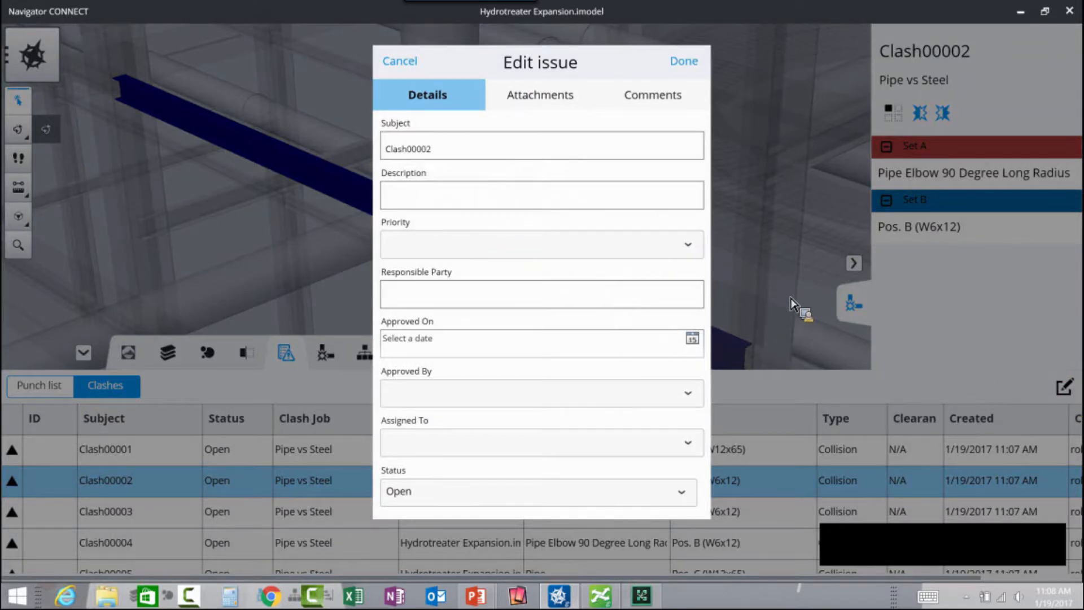
left_click(557, 108)
left_click_drag(459, 149, 352, 152)
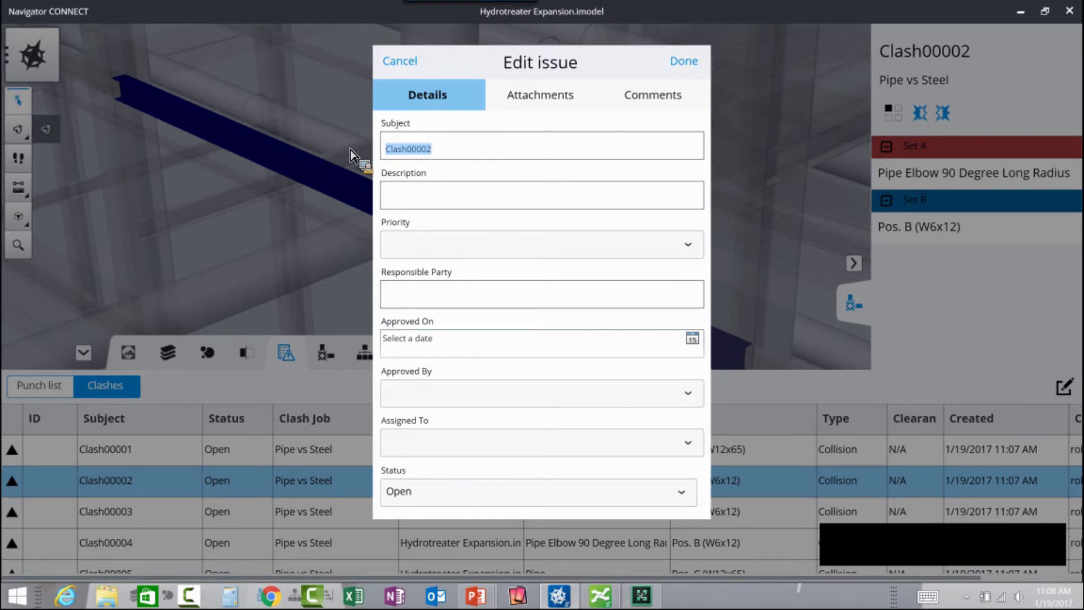
type("Pipe/Beam")
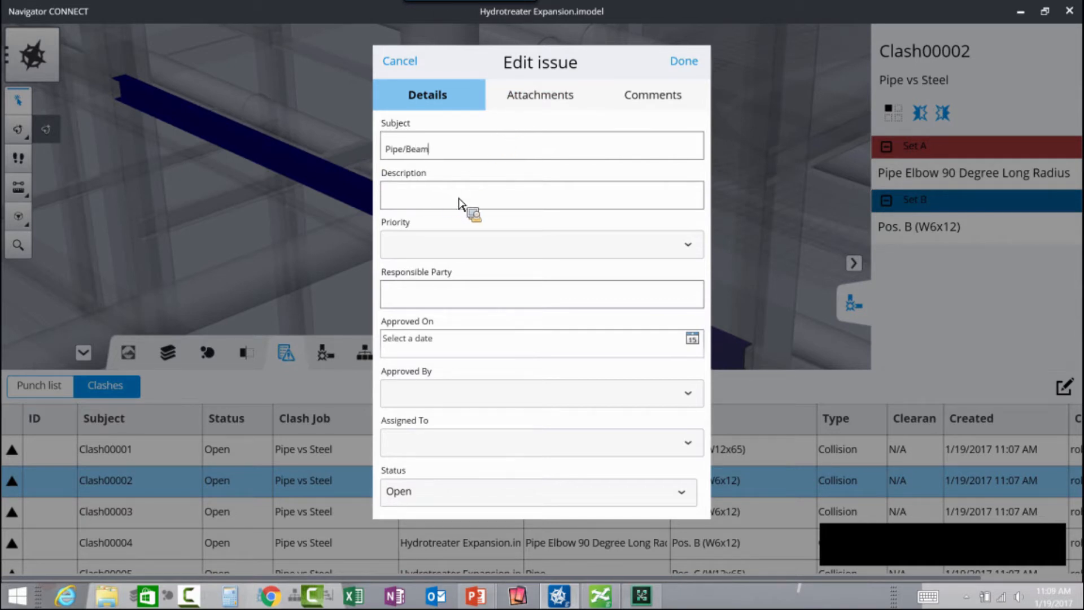
left_click(474, 251)
left_click(422, 266)
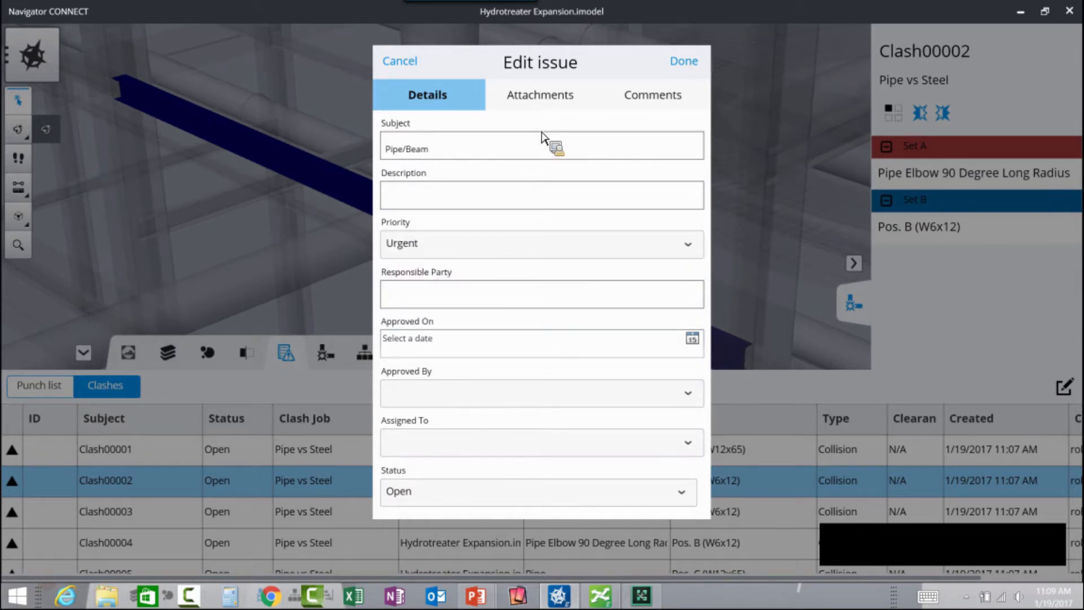
Step: Add an attachment to the issue by capturing a snapshot of the elbow and beam in the current model view
left_click(542, 101)
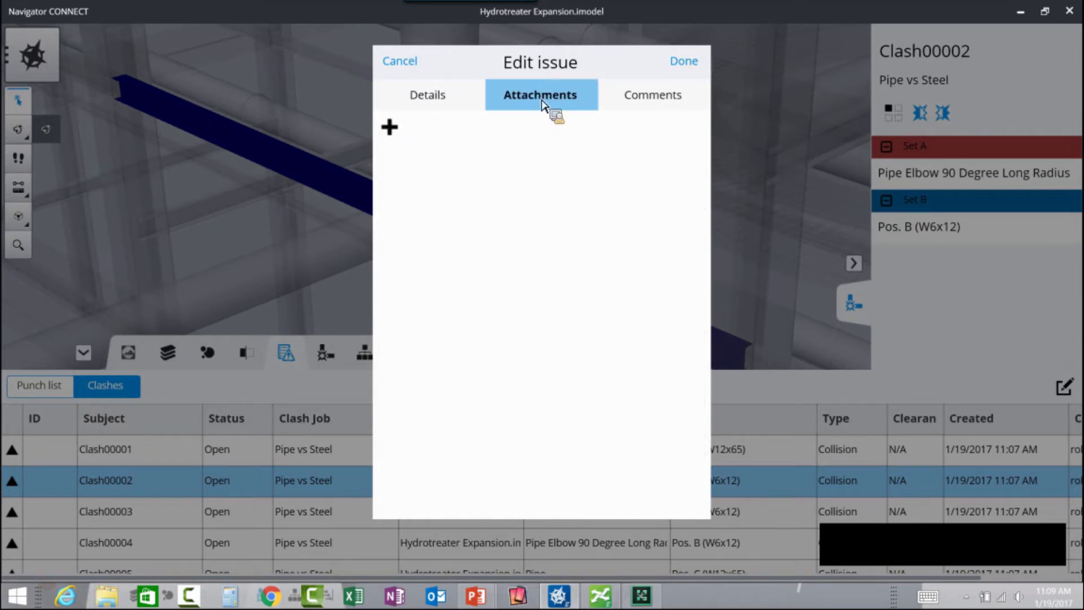
left_click_drag(490, 68, 676, 92)
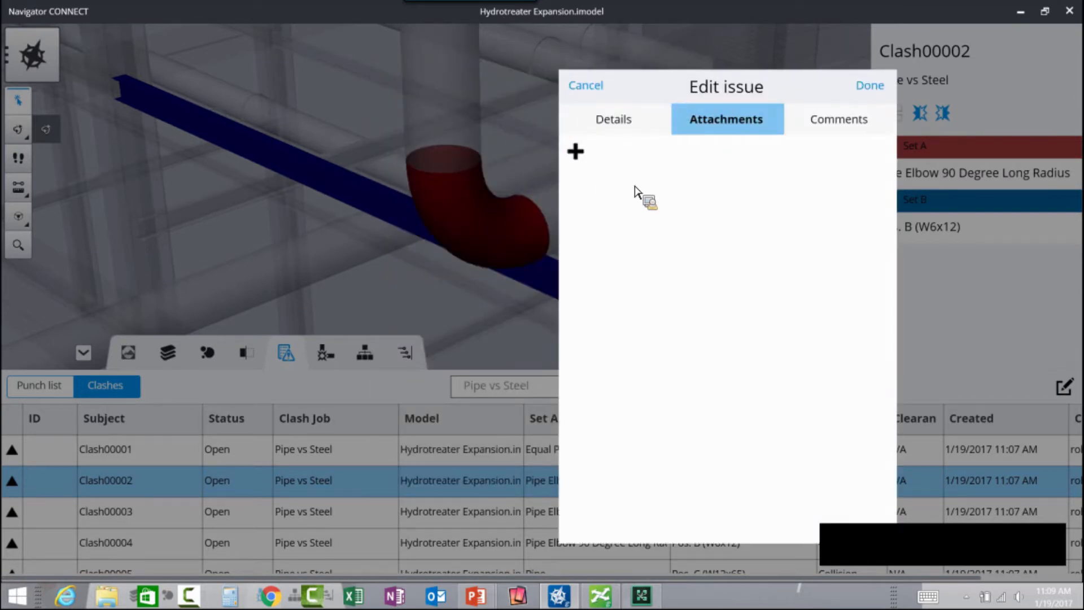
left_click_drag(658, 93, 628, 94)
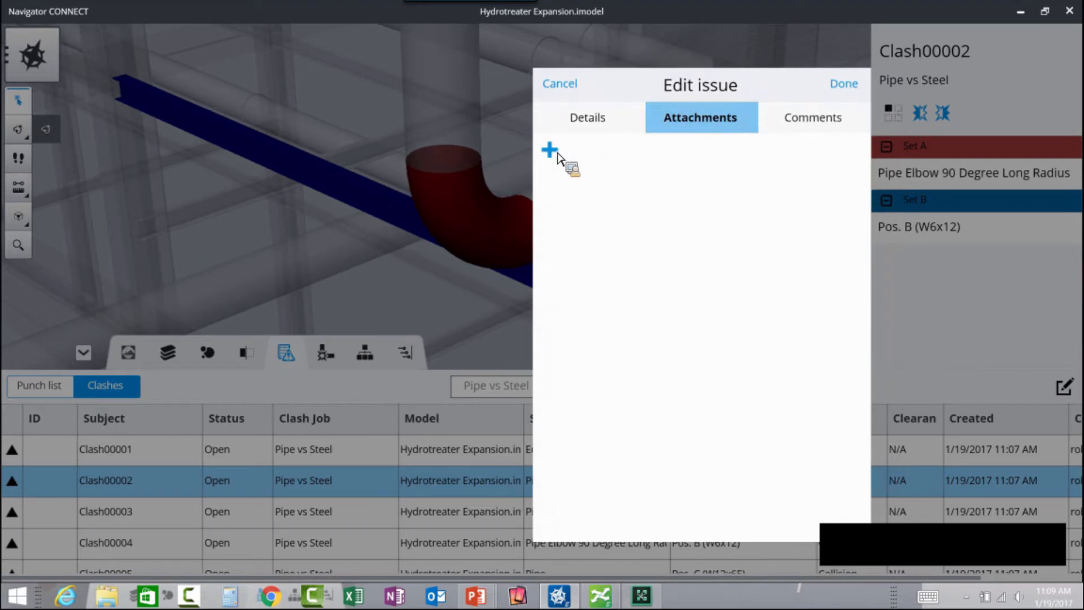
left_click(555, 151)
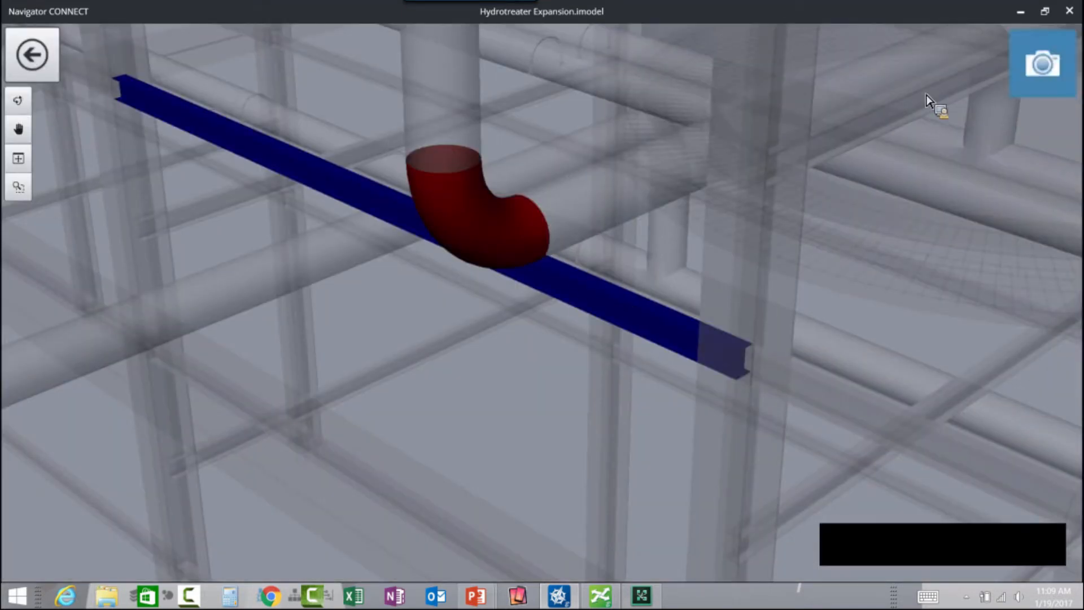
left_click(1042, 68)
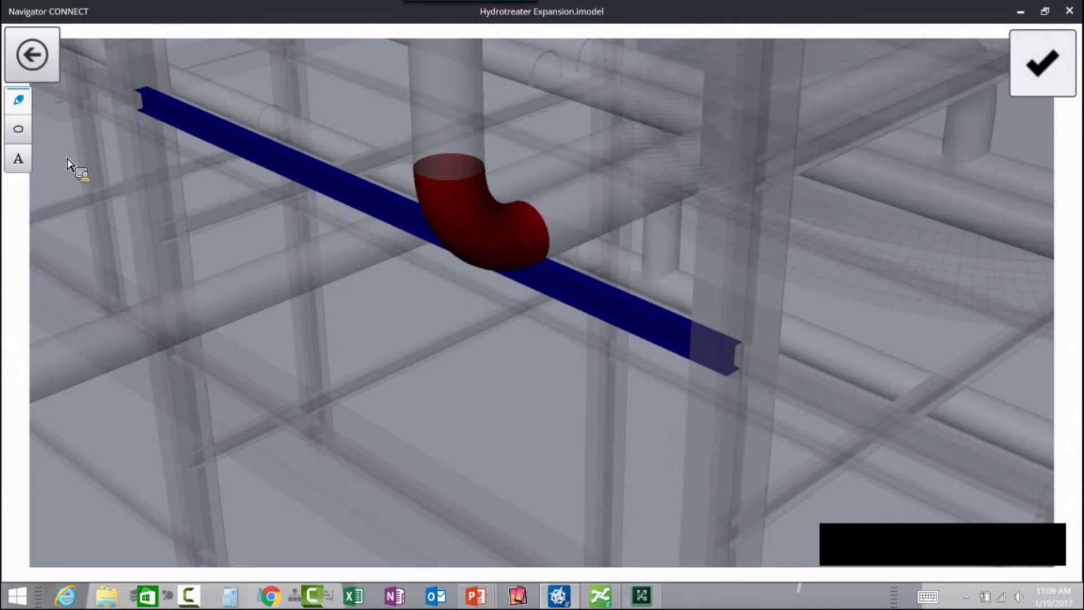
Step: Mark up the snapshot with a cloud around the clash and the text "Resolve this clash", and save the issue
left_click(19, 129)
mouse_move(477, 105)
left_mouse_down()
mouse_move(370, 188)
mouse_move(655, 379)
mouse_move(624, 175)
mouse_move(492, 114)
left_mouse_up()
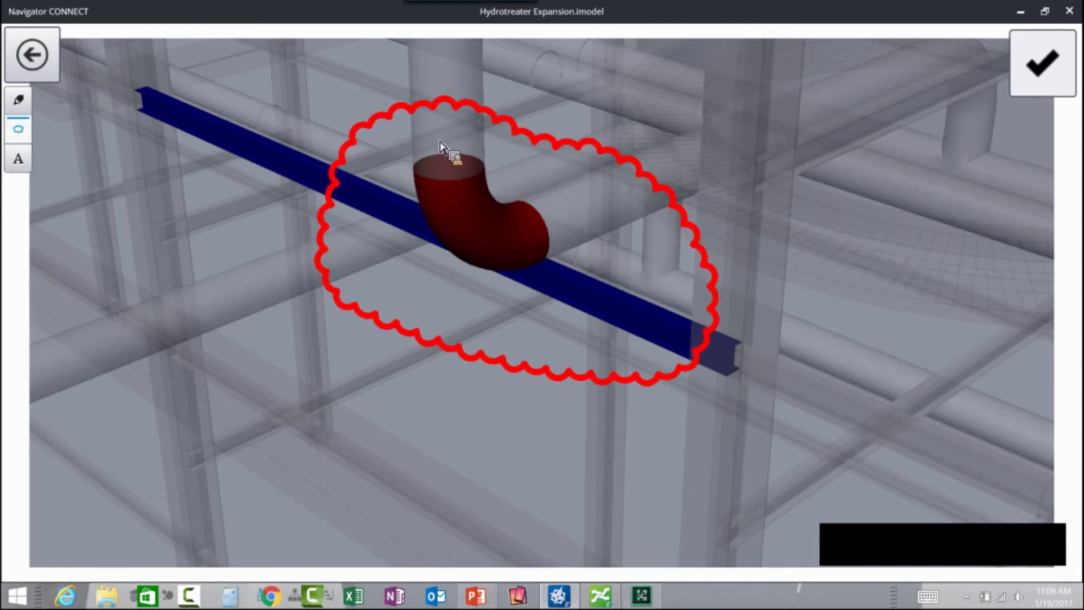
left_click(21, 167)
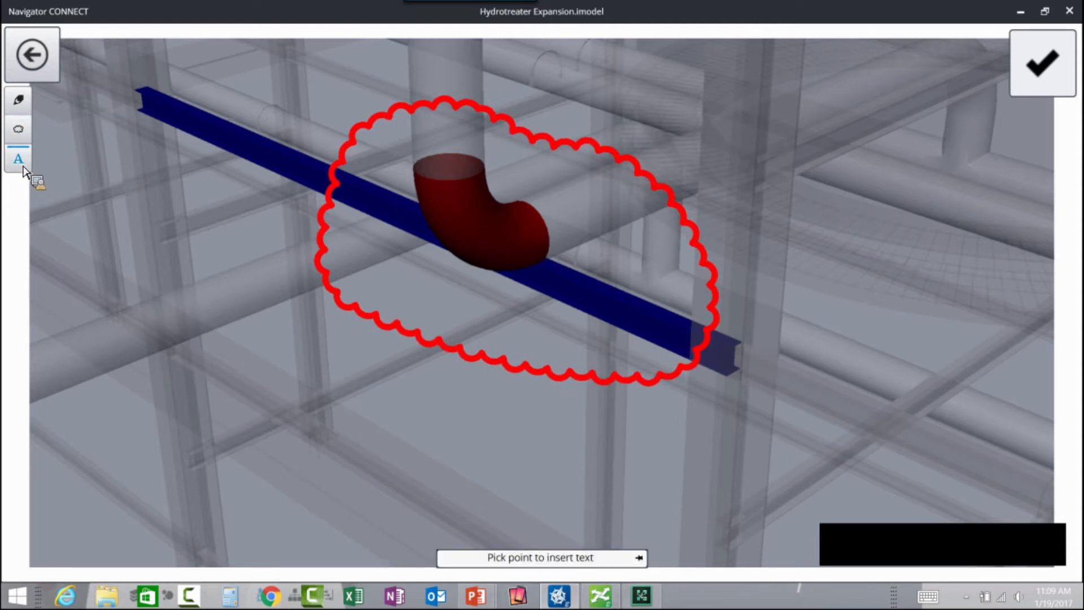
left_click(704, 141)
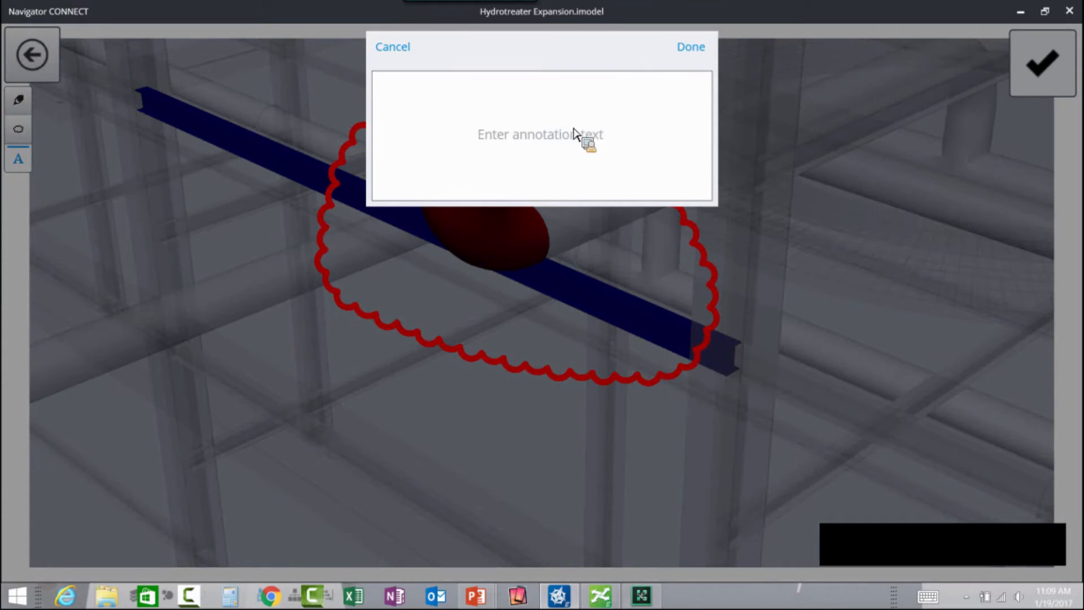
type("Resolve this cla")
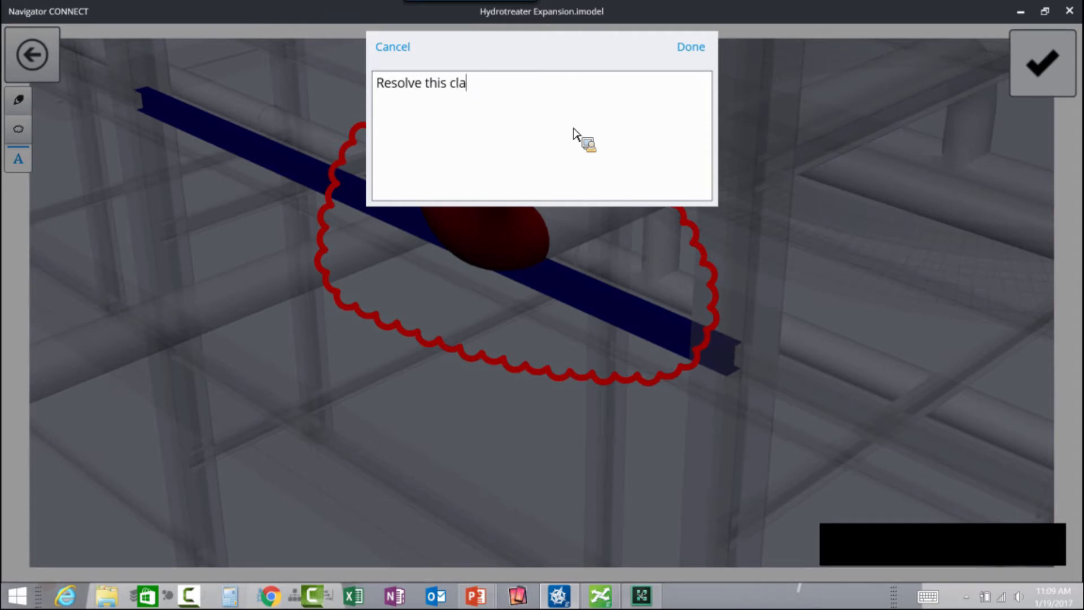
left_click(693, 49)
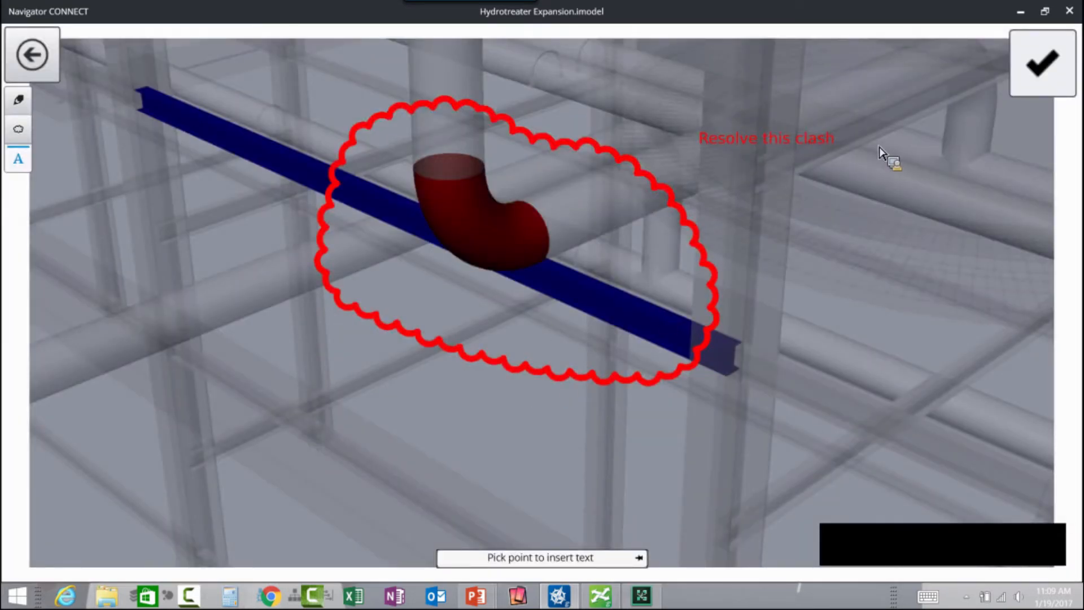
left_click(1039, 72)
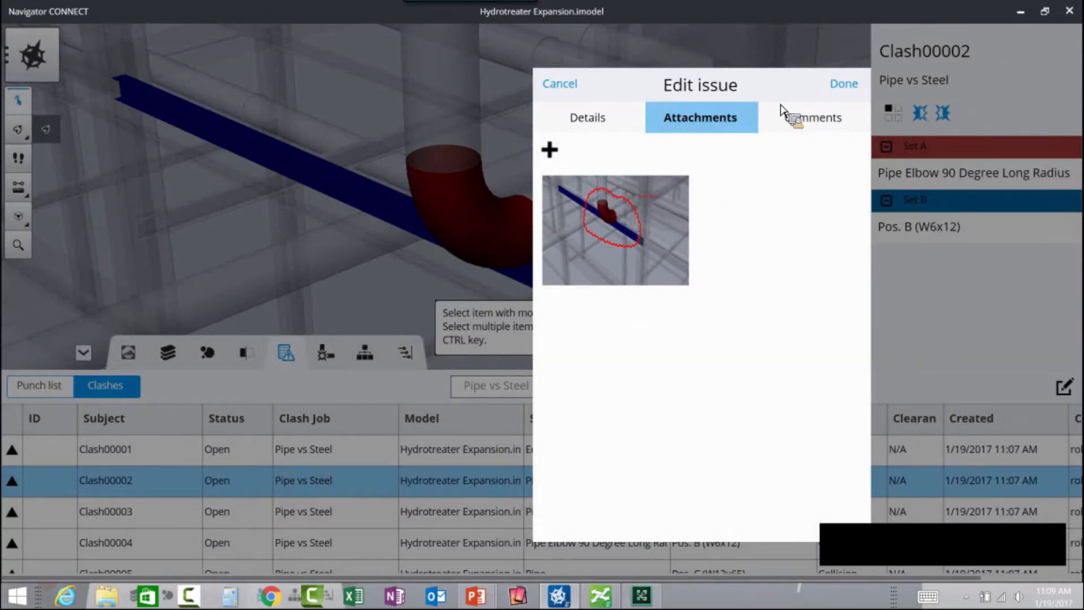
left_click(844, 85)
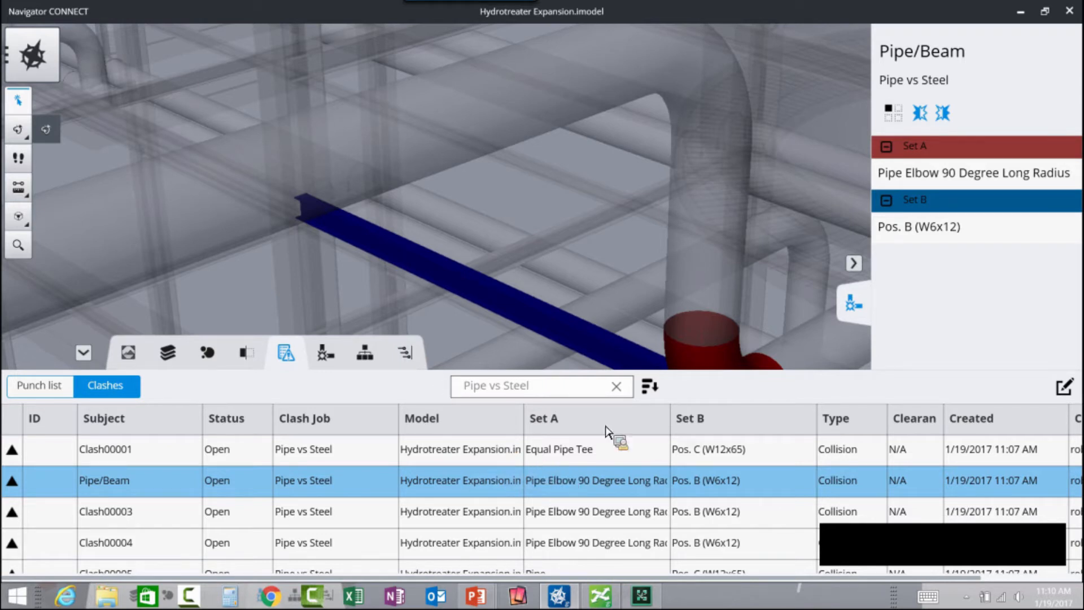
left_click(650, 388)
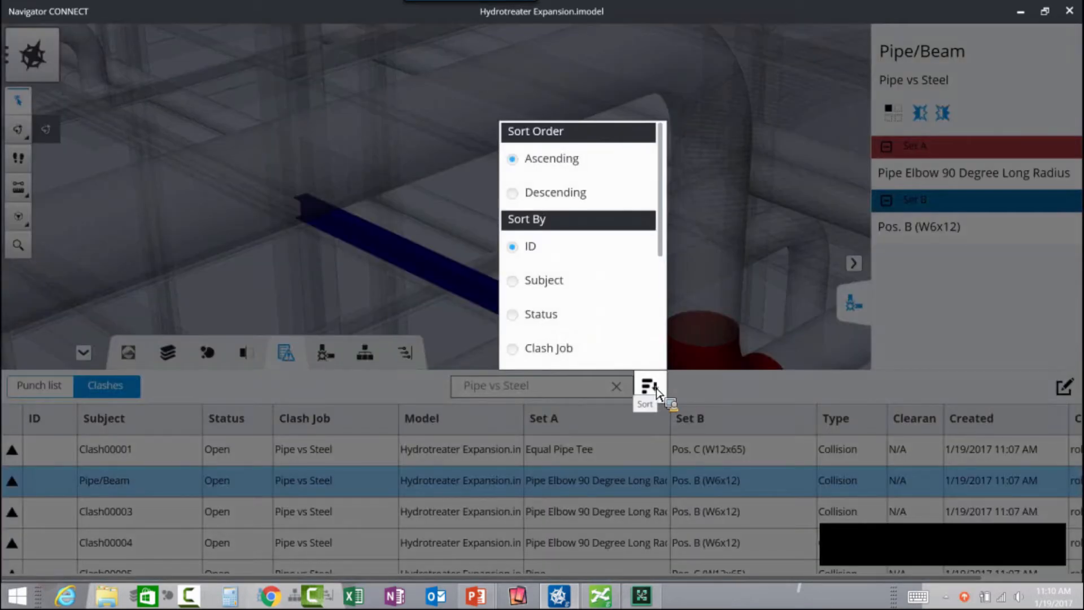
left_click(737, 402)
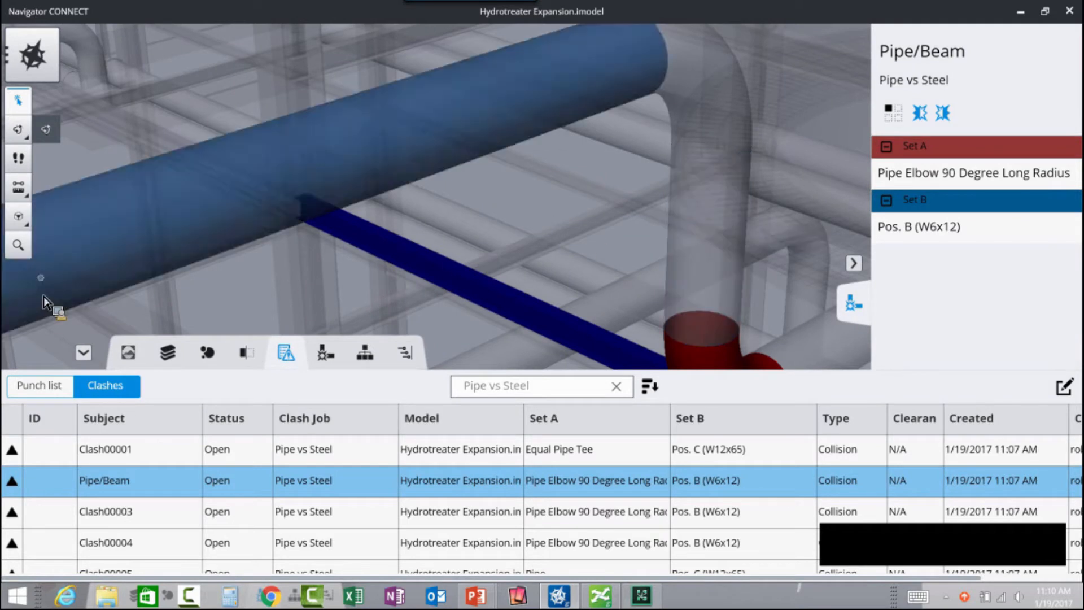
left_click(84, 354)
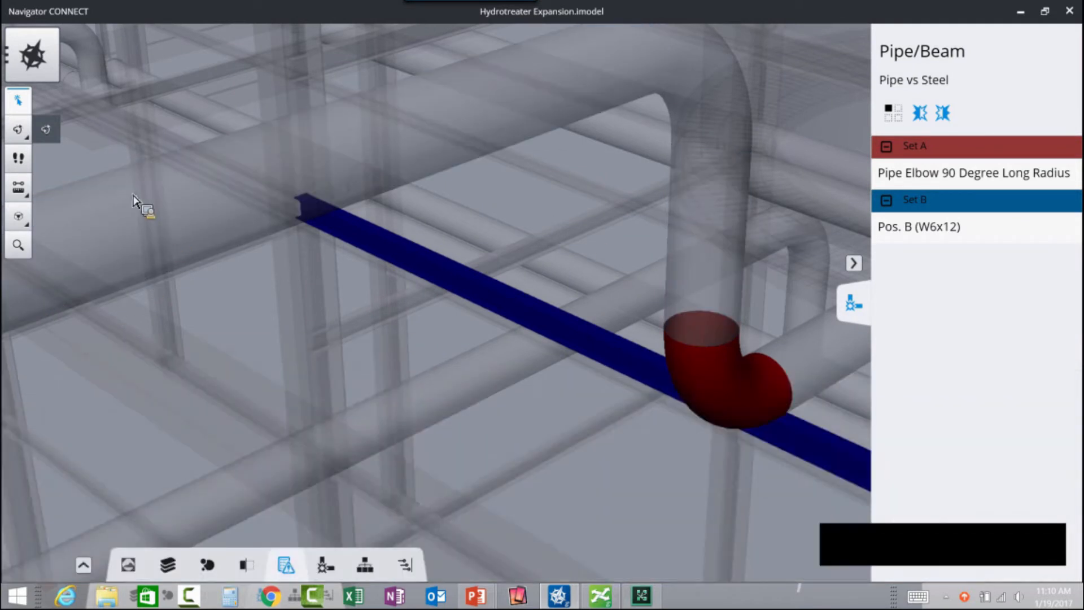
Step: Create a new clash job and add the Piping-Equip model to Set A by searching for "Pip"
left_click(327, 568)
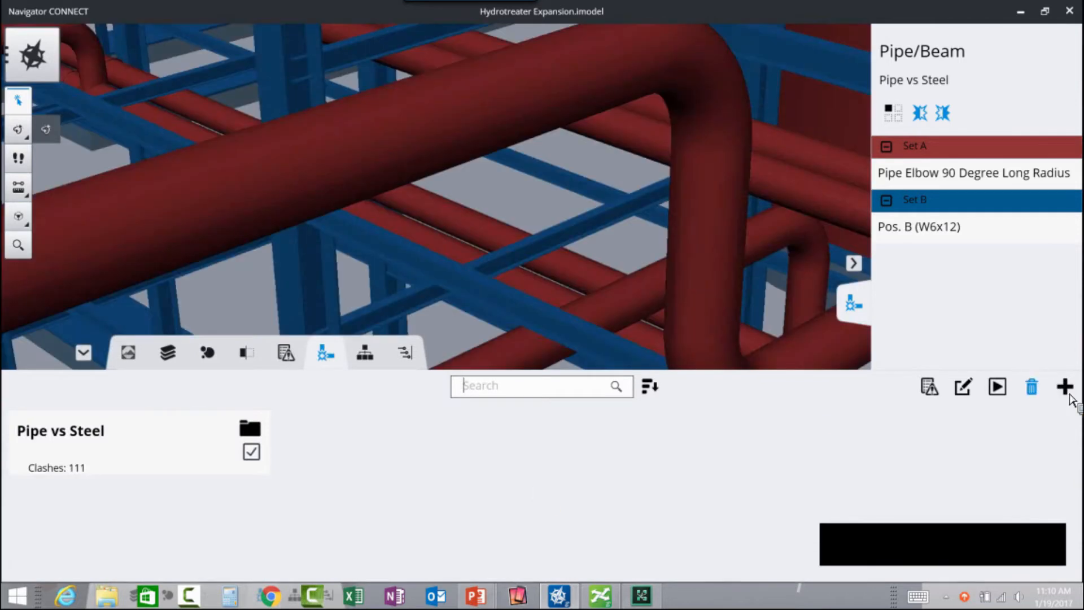
left_click(962, 388)
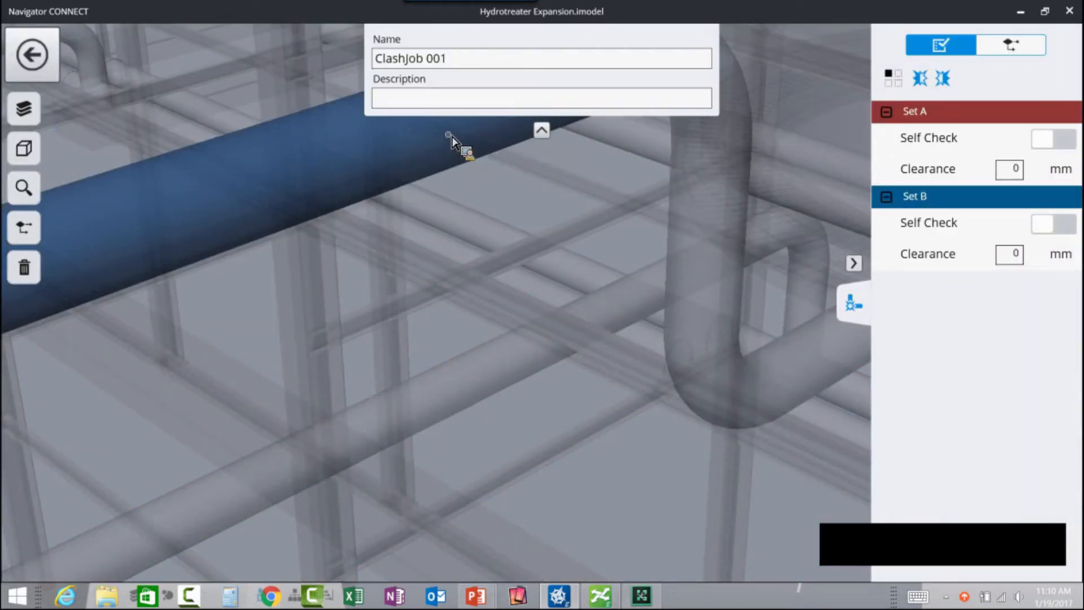
left_click(24, 109)
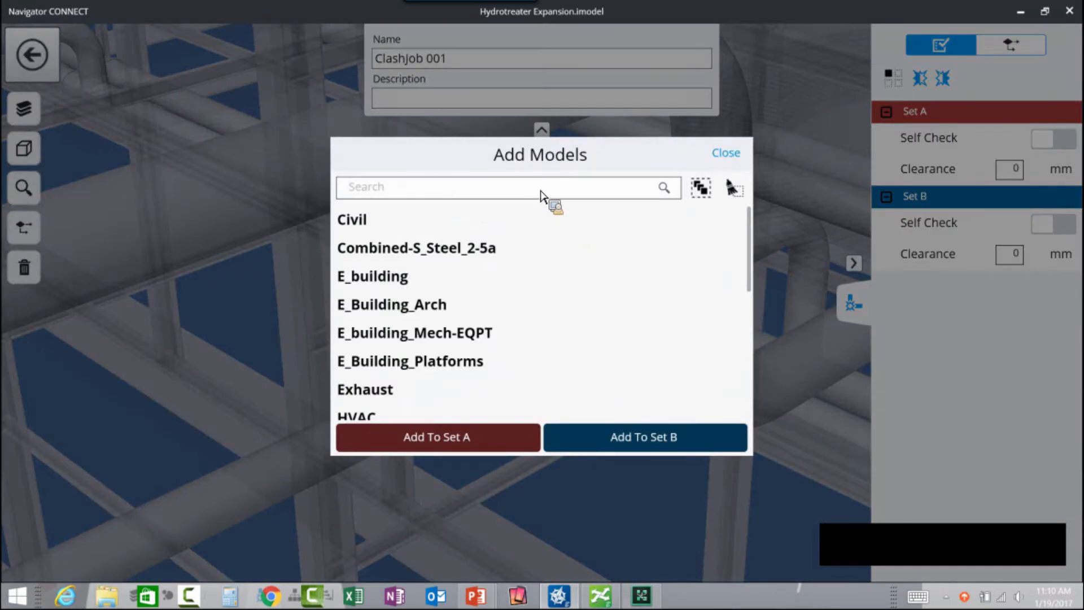
type("Pip")
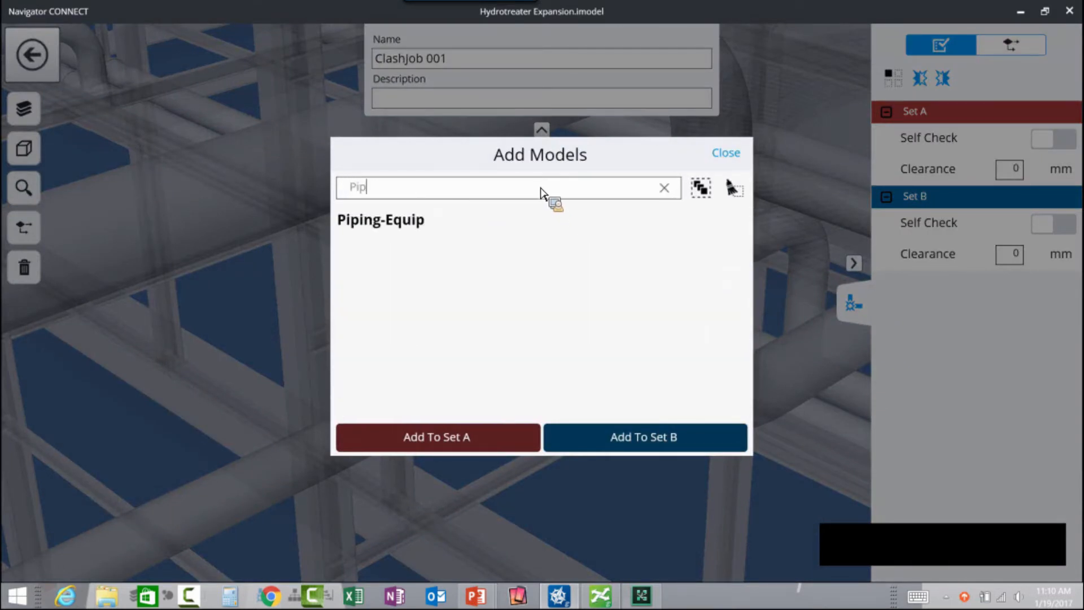
left_click(405, 230)
left_click(438, 427)
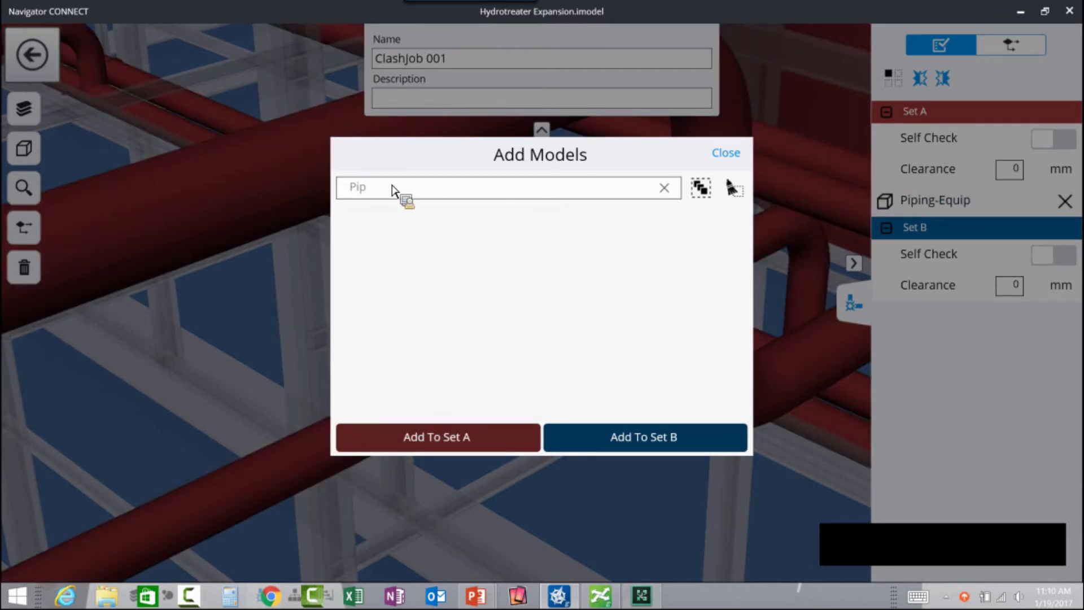
Step: Search the models for "tan" and add Tank Farm Part A [ProStructures], Part B [ProStructures](1) and Part B Foundations to Set B
double_click(335, 189)
key("BackSpace")
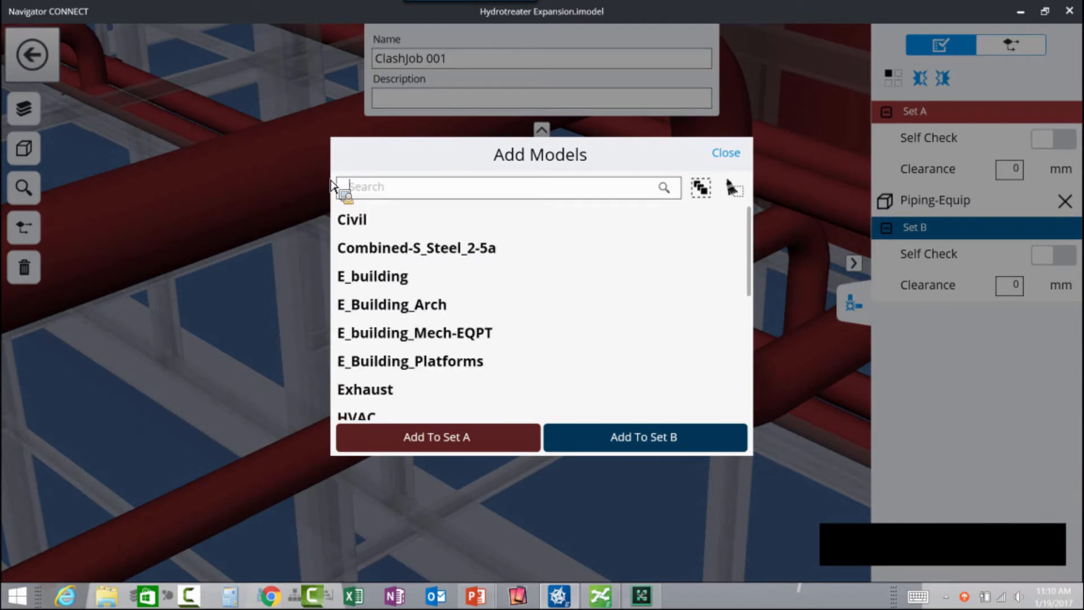
type("taw")
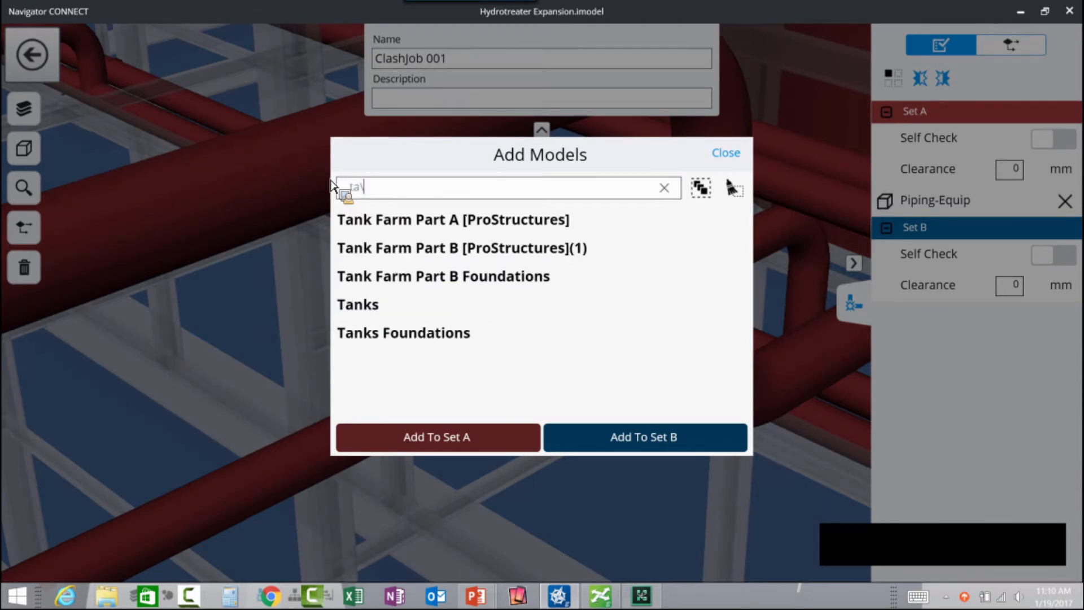
key("BackSpace")
key("BackSpace")
key("BackSpace")
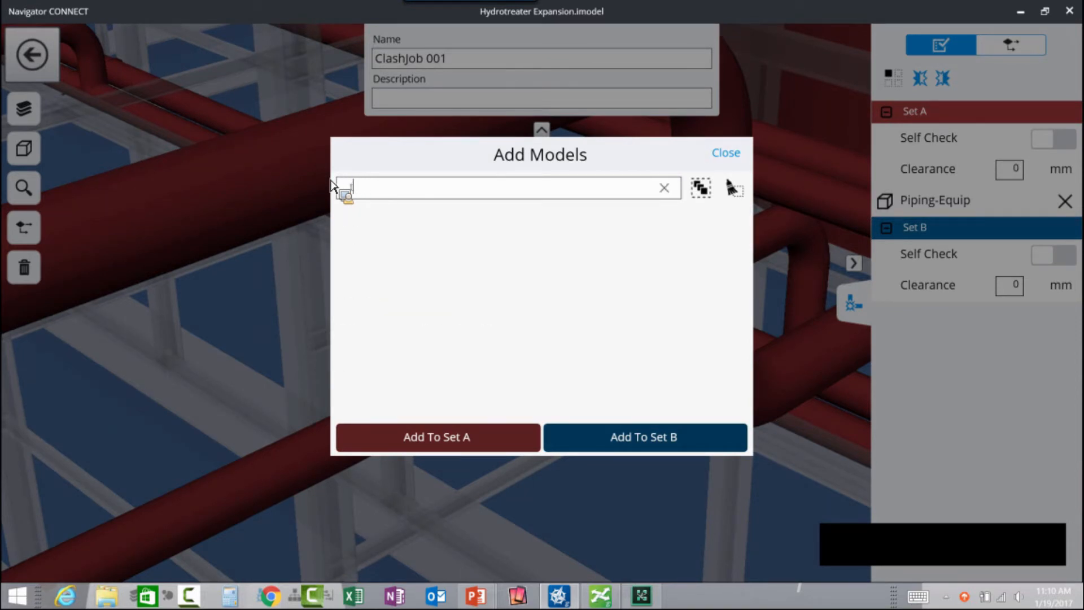
type("tan")
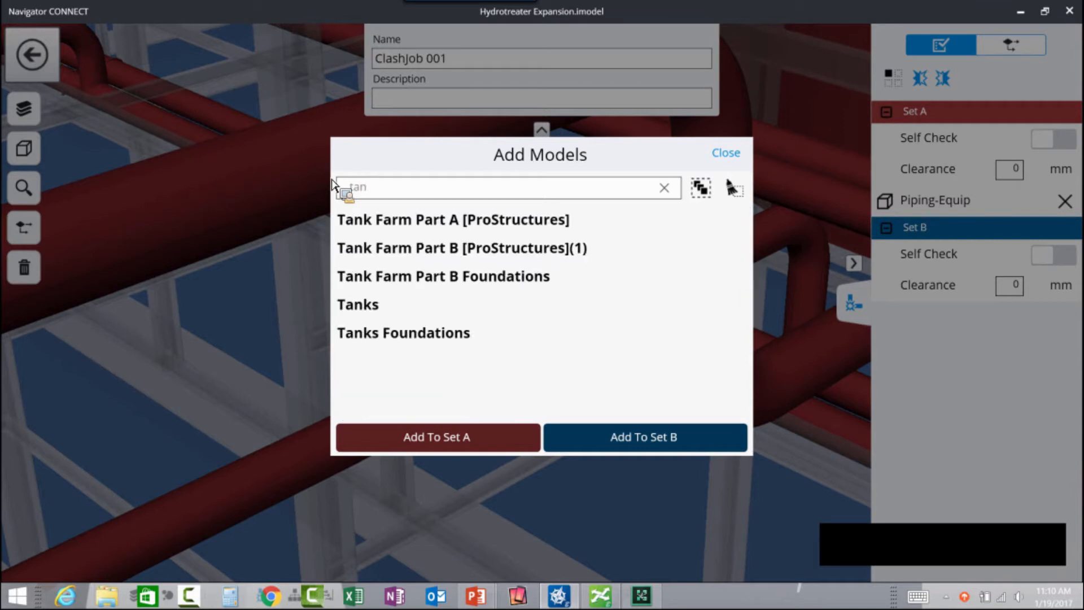
left_click(388, 231)
left_click(404, 255)
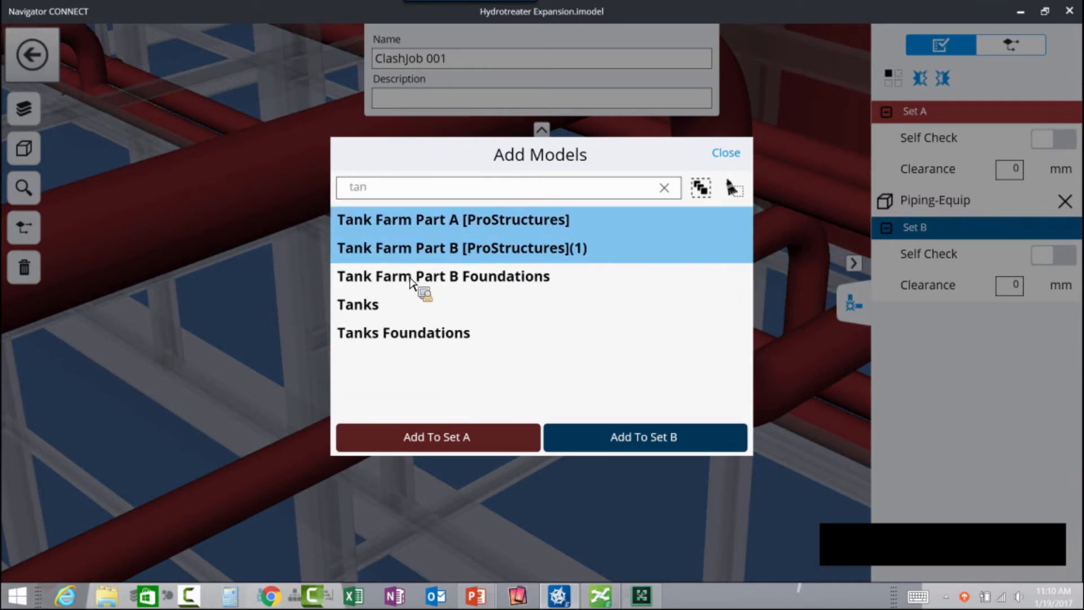
left_click(422, 281)
left_click(663, 439)
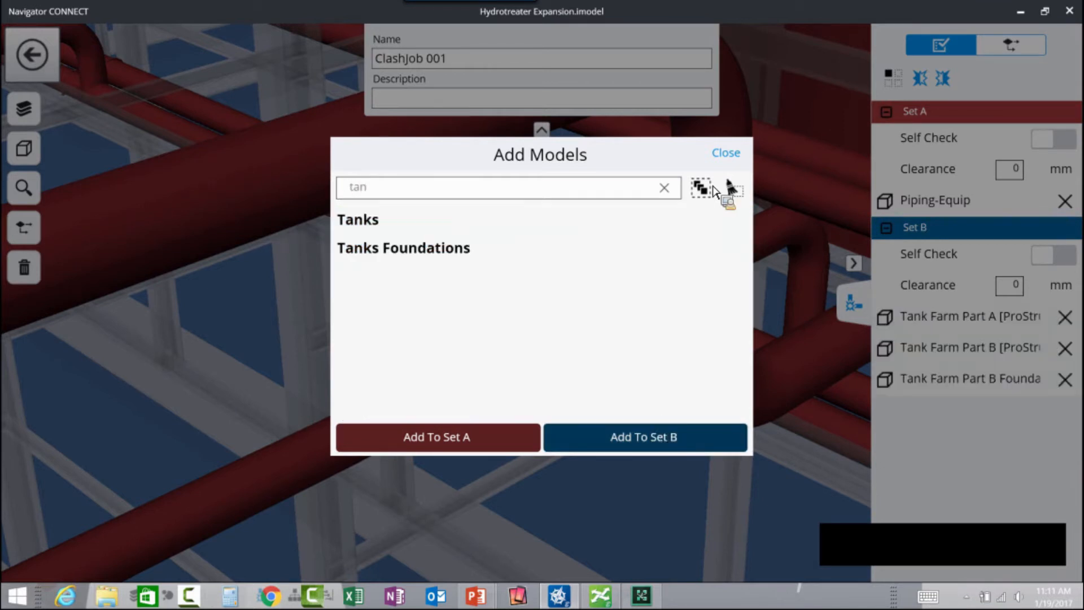
left_click(726, 154)
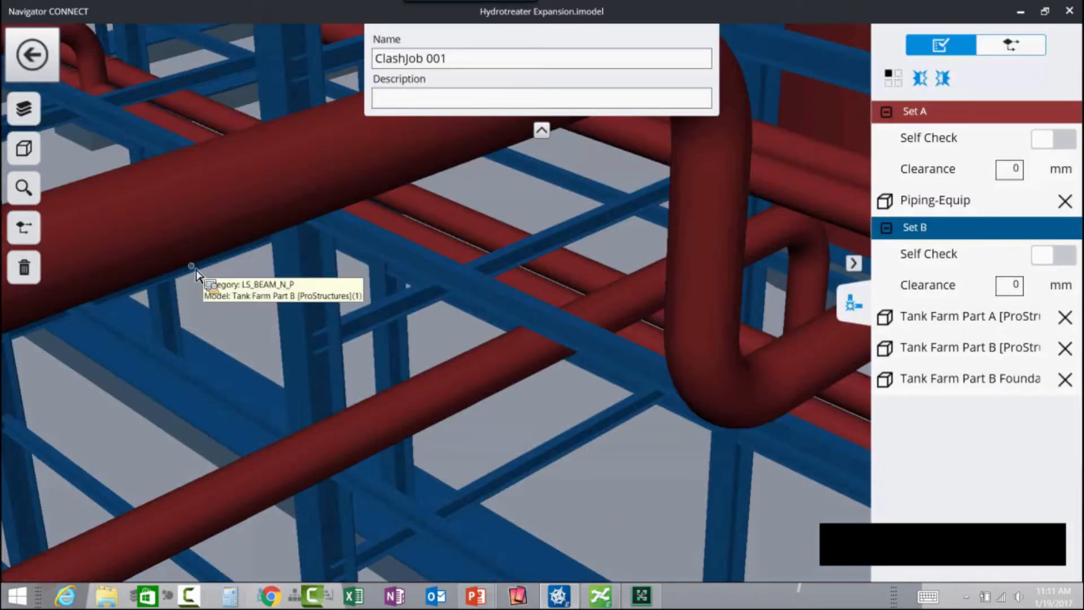
Step: Review the clash job's suppression rules and touching tolerance settings
left_click(25, 228)
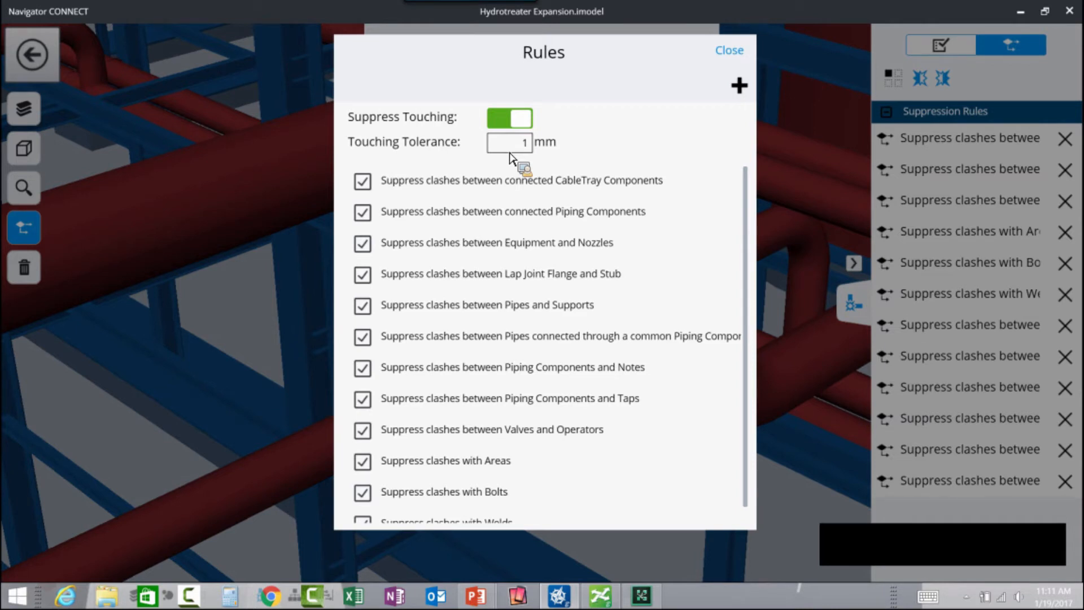
left_click(729, 52)
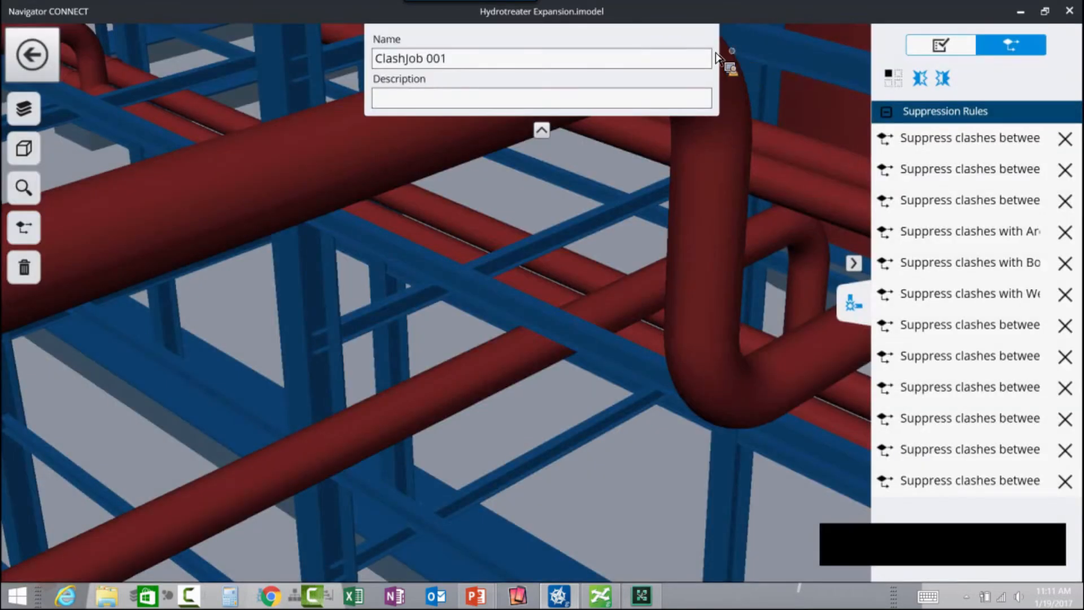
Step: Close the current i-model session, restart Navigator CONNECT and open the Office Building i-model in the Aerial South Face view
left_click(1069, 11)
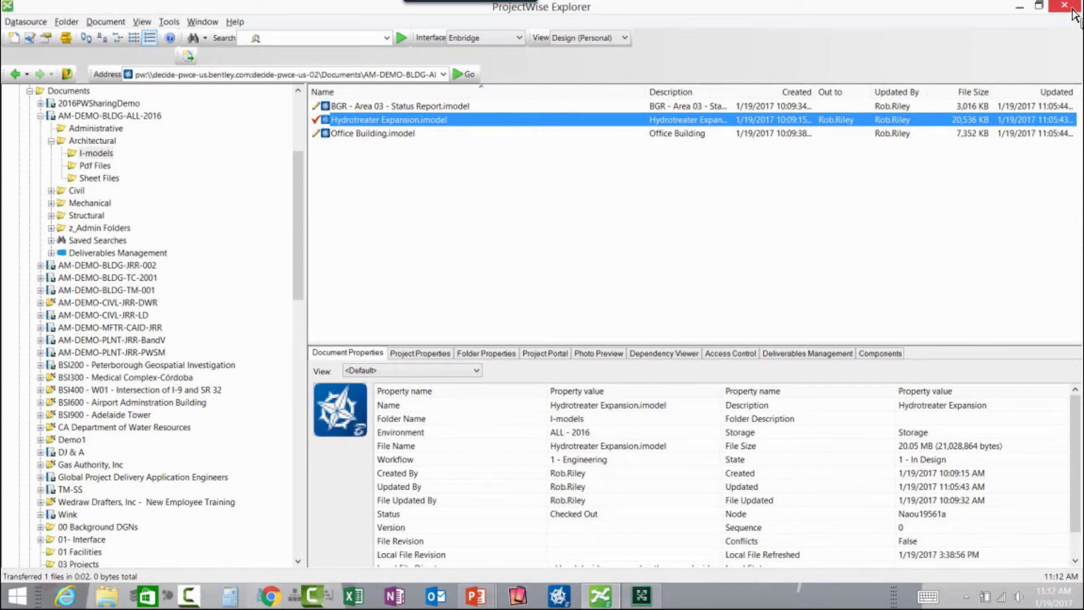
left_click(566, 602)
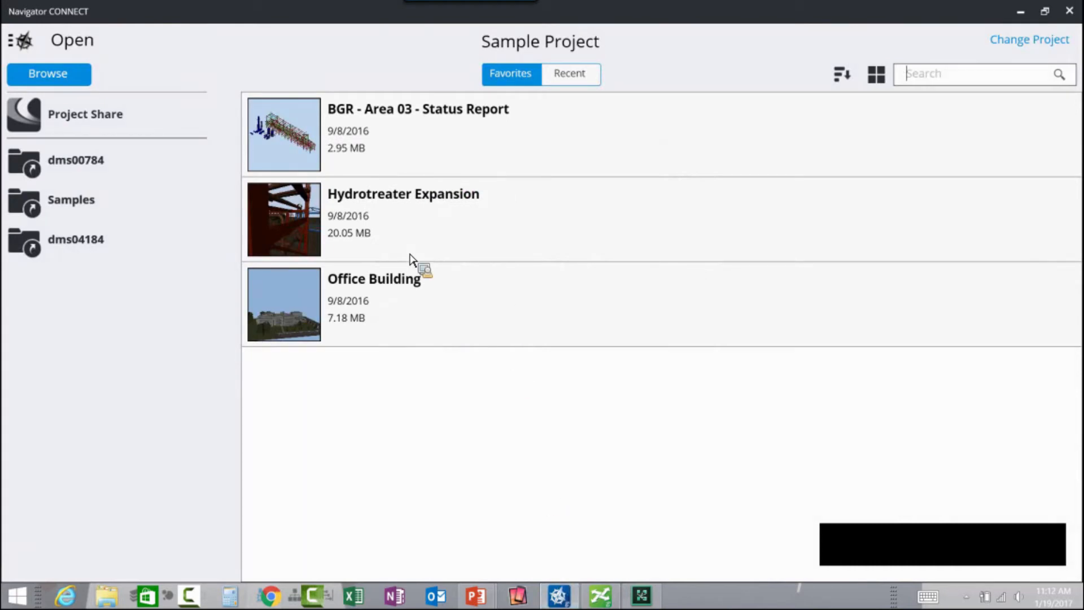
left_click(284, 305)
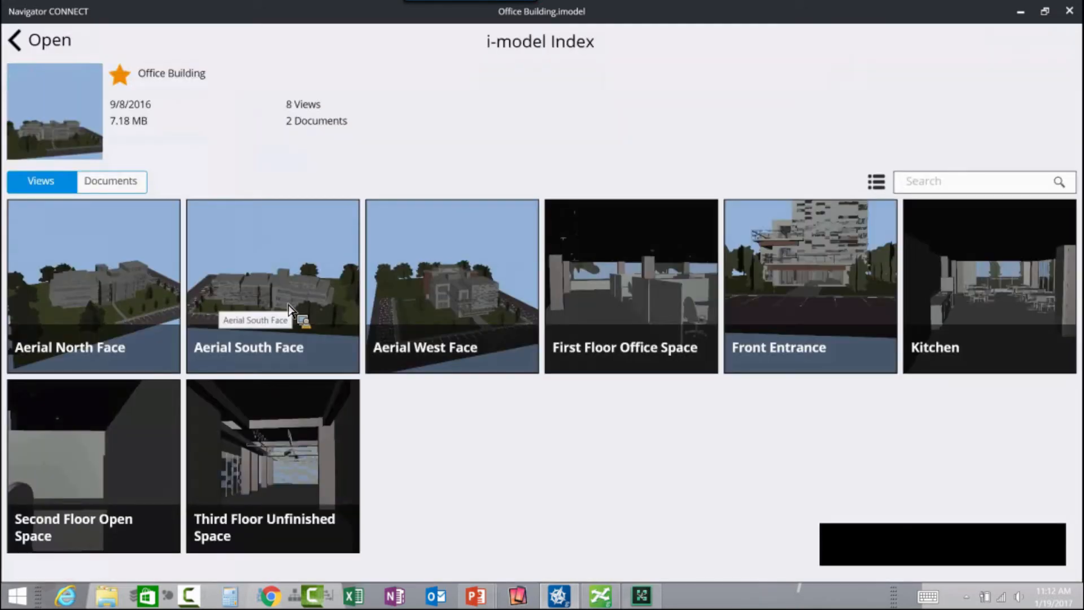
left_click(304, 296)
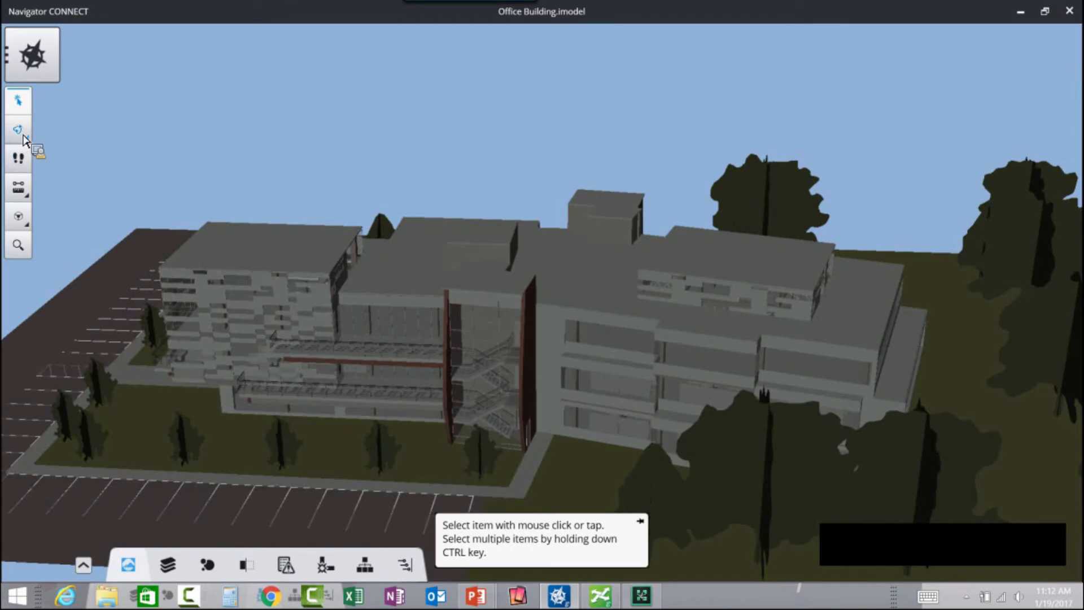
Step: Inspect the properties of a curtain wall mullion on the building and collapse the details
left_click(446, 273)
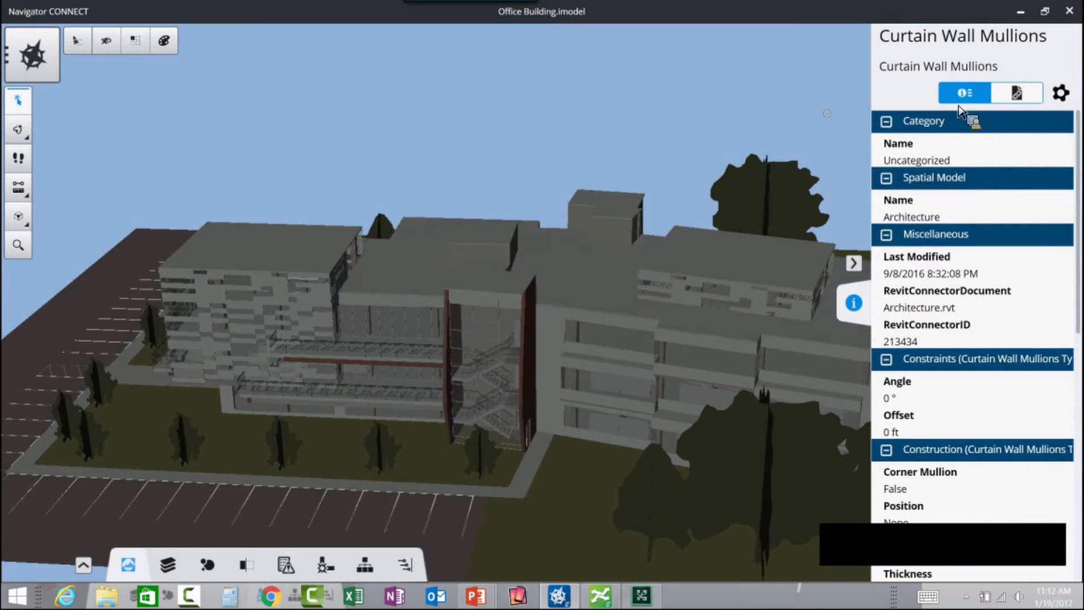
left_click(854, 263)
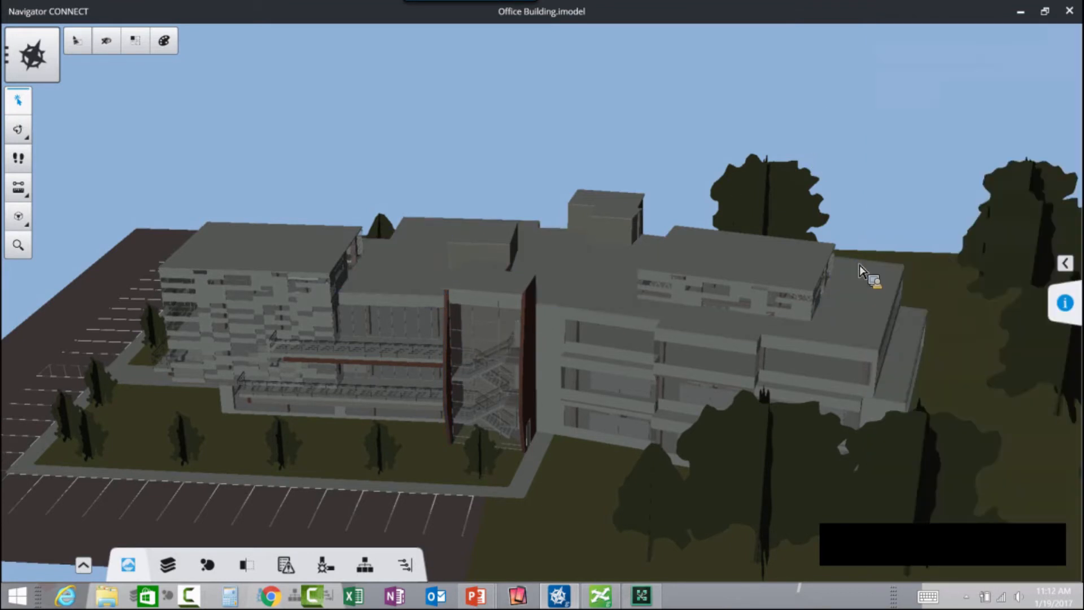
Step: Create a new clash job and add the S-BEAM and S-COLS categories to Set A by searching for "s-"
left_click(327, 568)
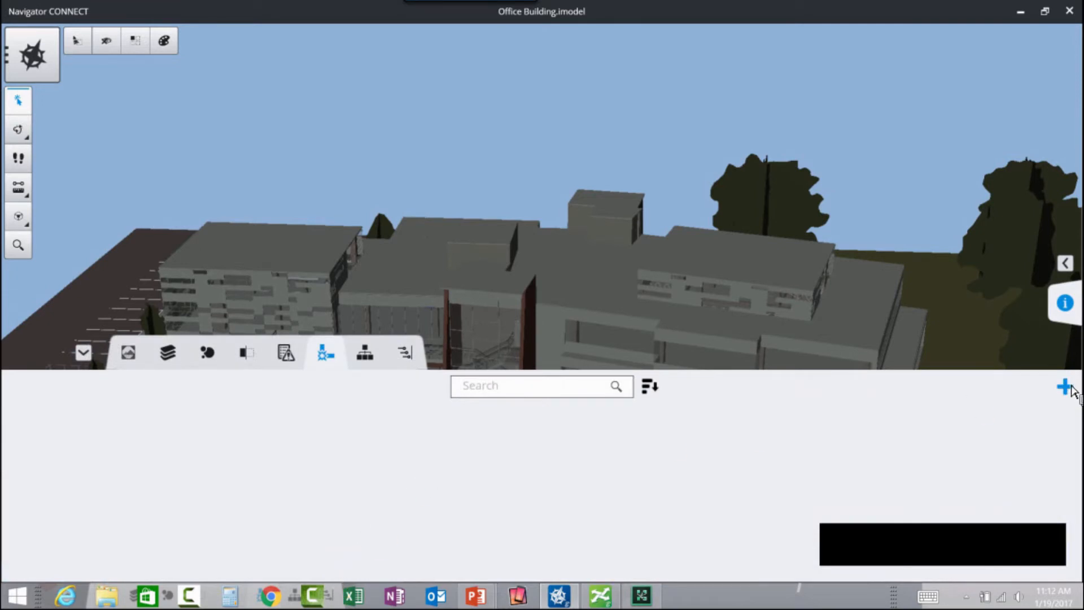
left_click(1065, 386)
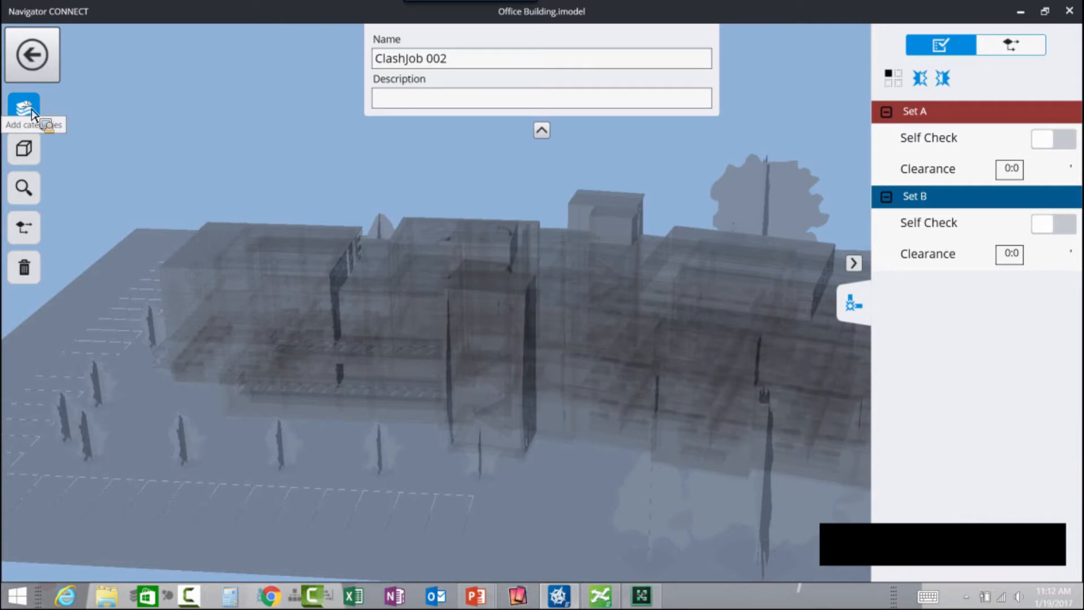
left_click(24, 108)
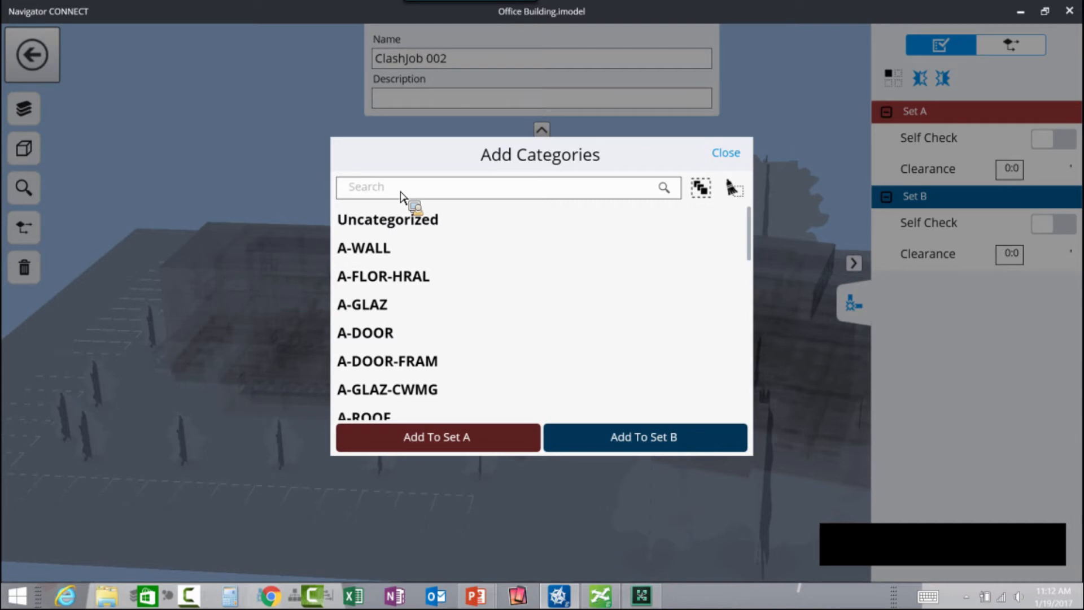
type("s")
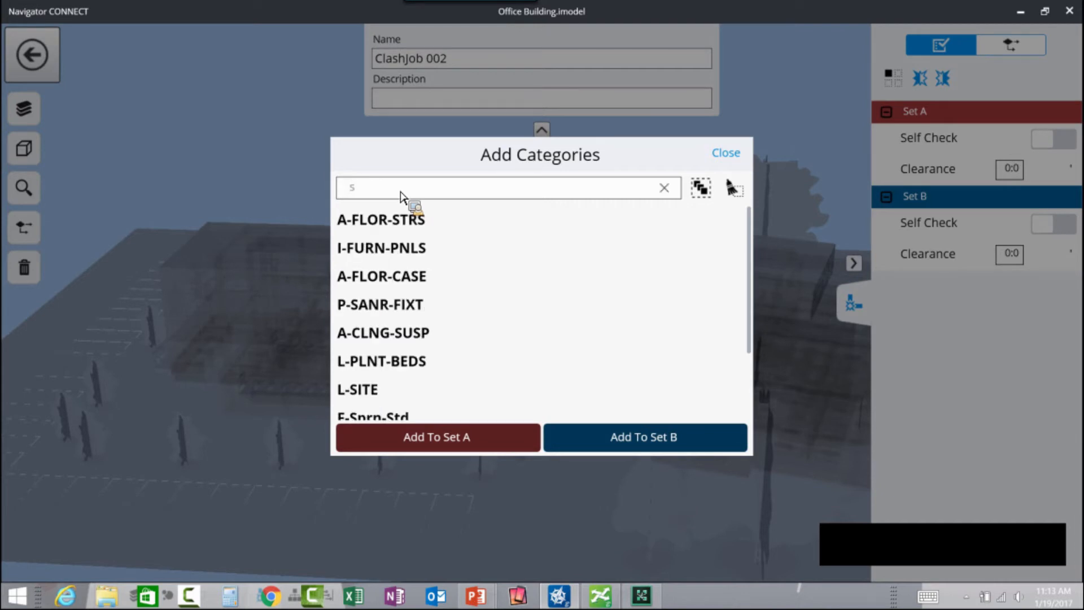
type("-")
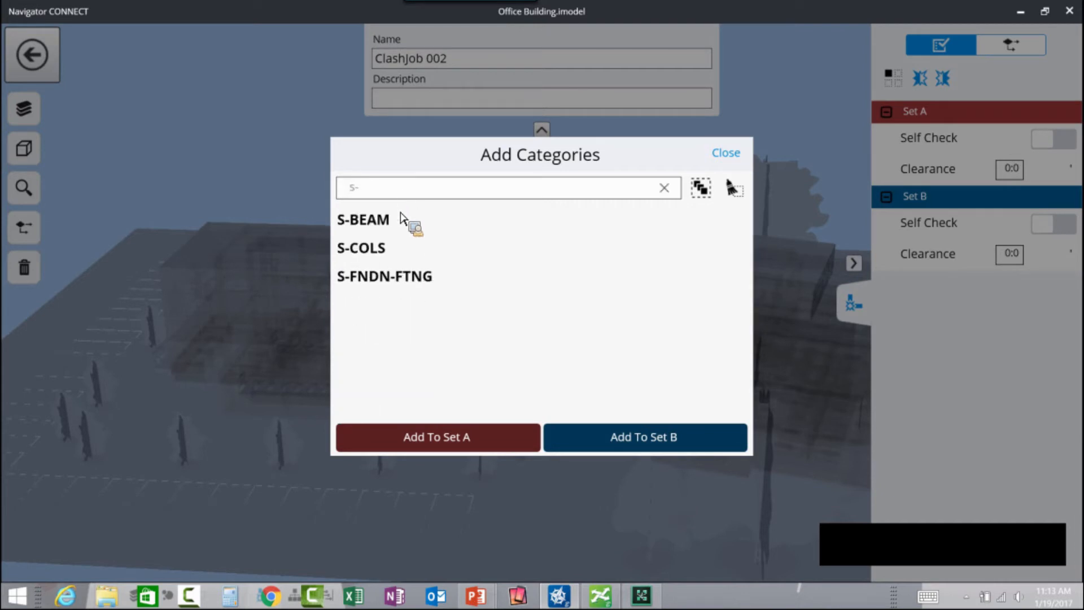
left_click(382, 226)
left_click(383, 252)
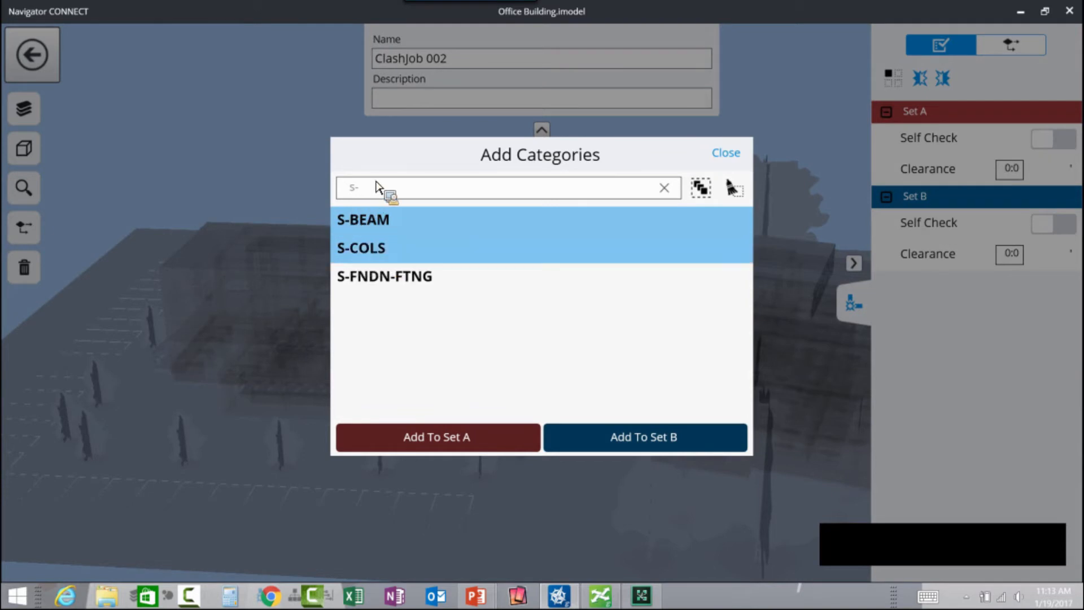
left_click(472, 439)
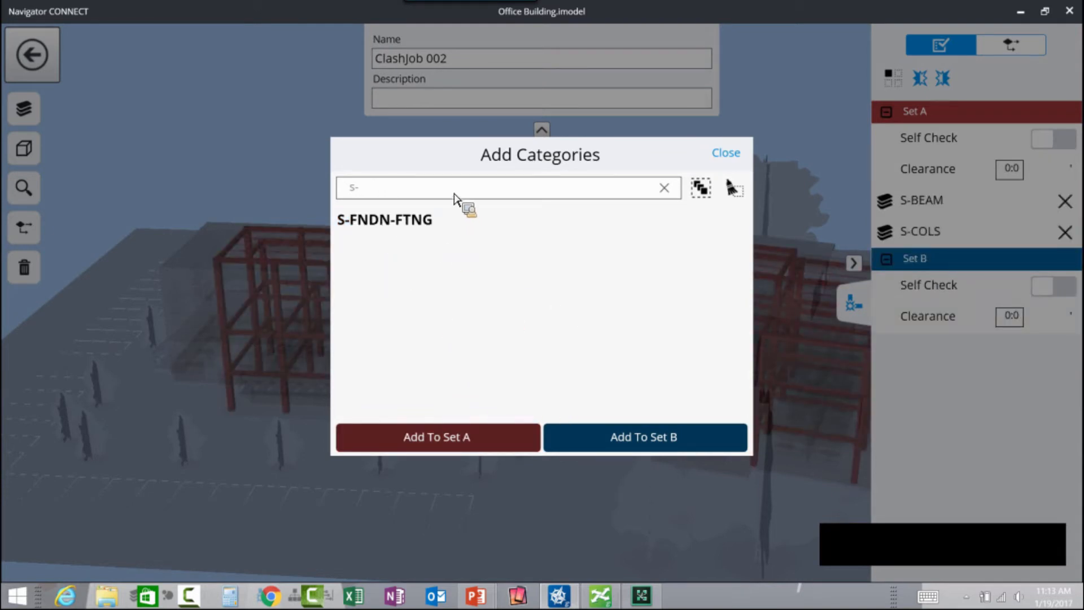
key("BackSpace")
key("BackSpace")
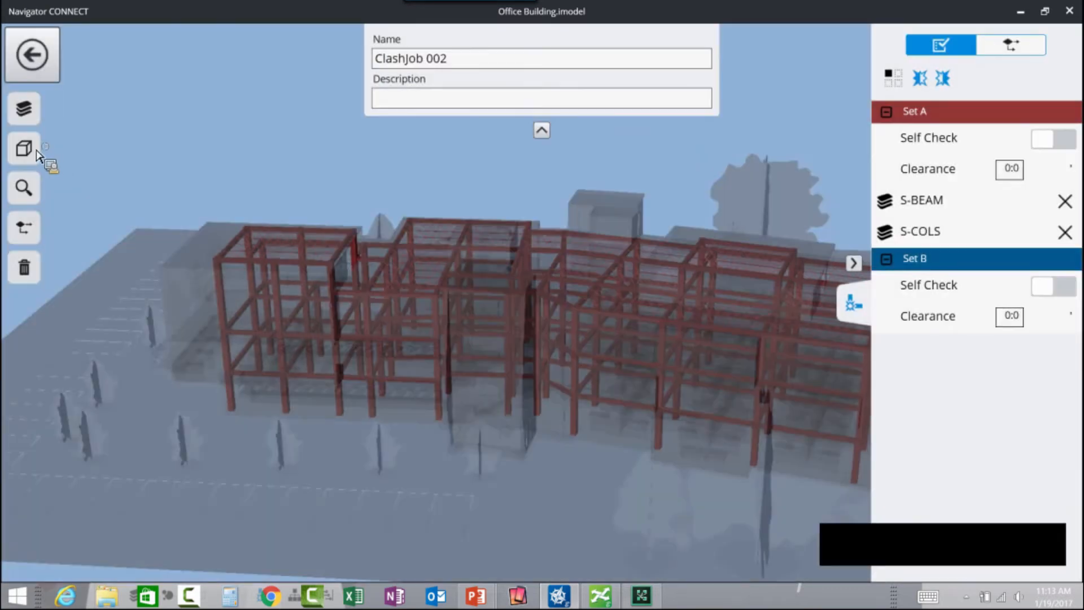
Step: Add the MEP model to Set B of the clash job and check both sets in the building view
left_click(25, 149)
left_click(364, 278)
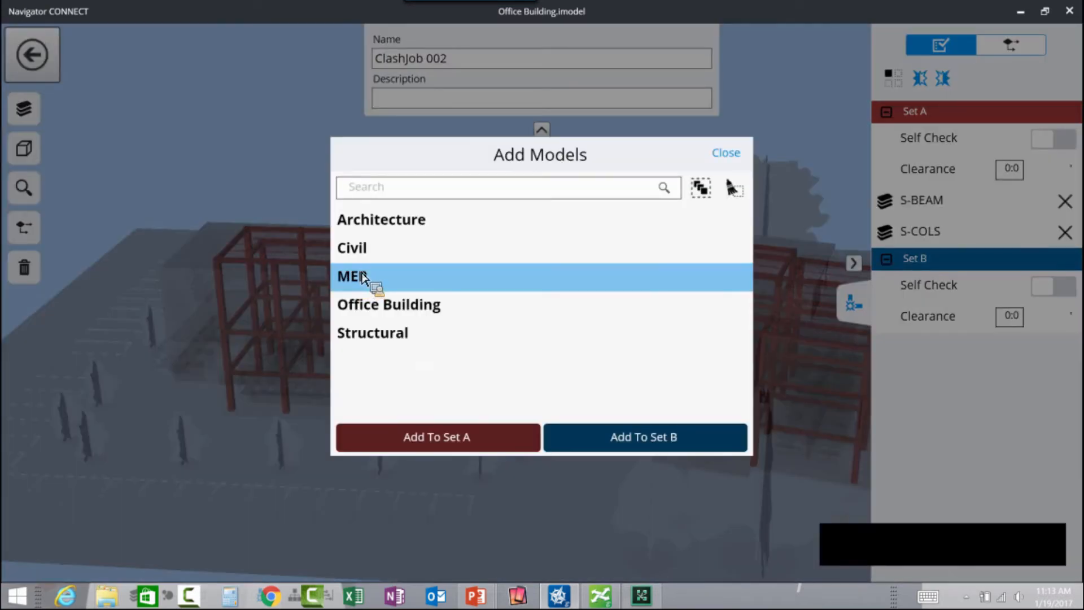
left_click(656, 437)
left_click(726, 153)
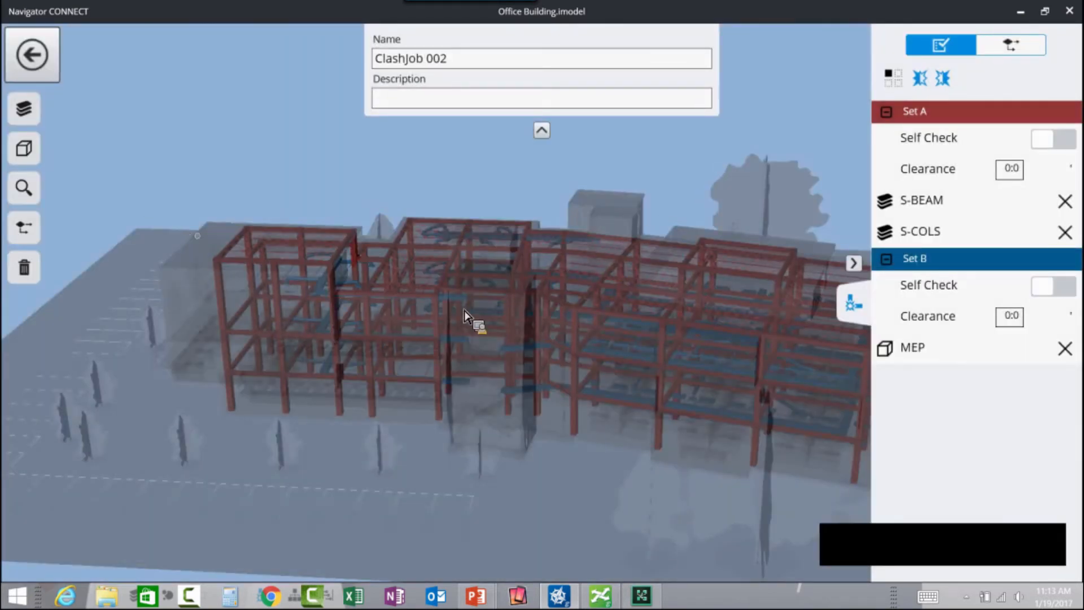
left_click_drag(571, 346, 473, 333)
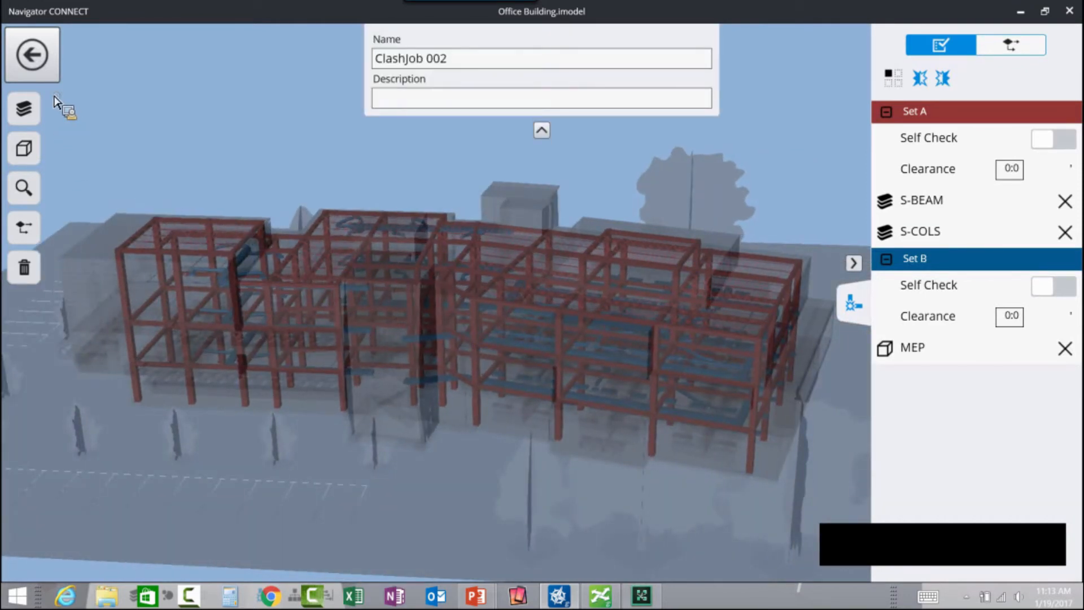
Step: Save and run the clash job, and view Clash0002 and Clash0003 from its results in the model
left_click(35, 61)
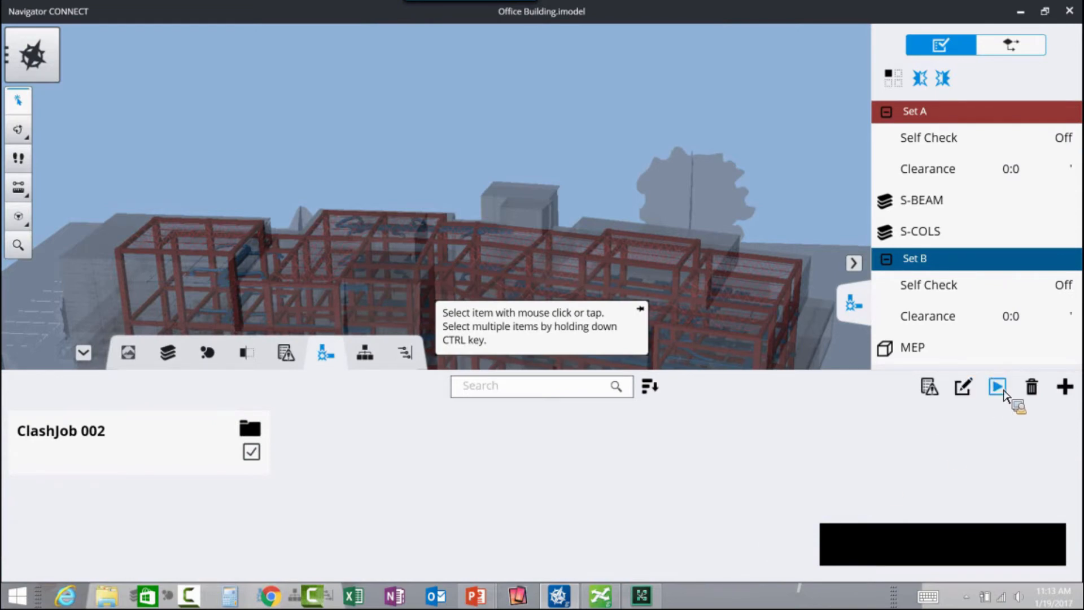
left_click(1003, 391)
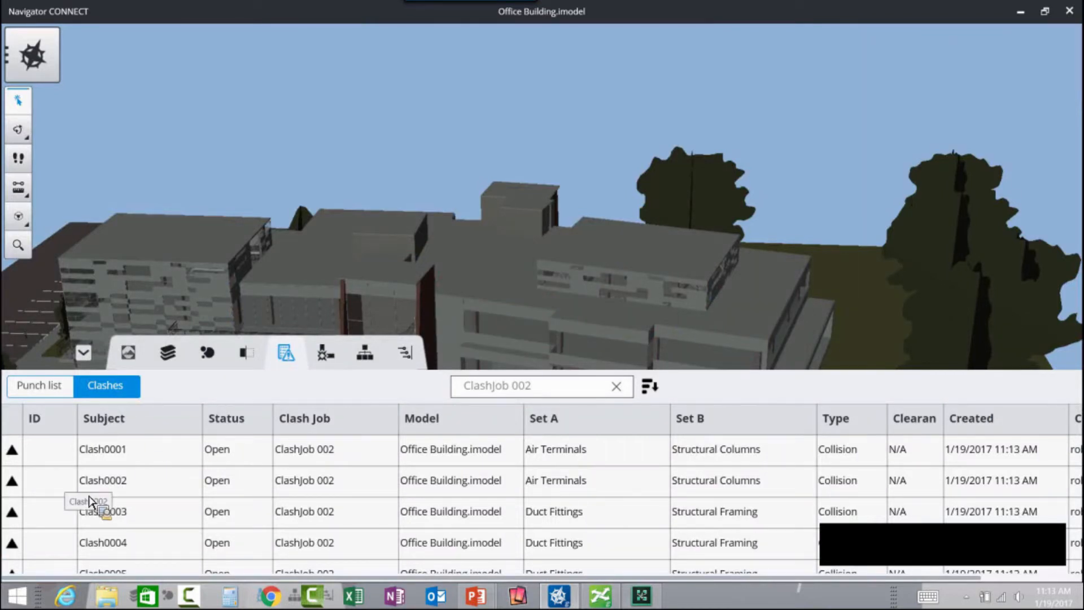
left_click(63, 487)
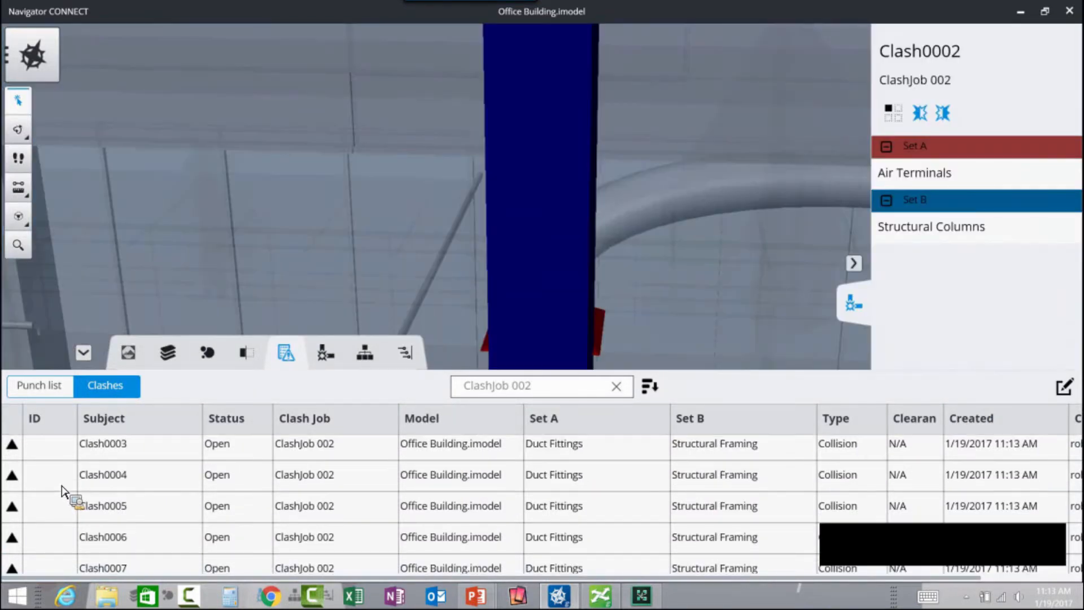
left_click(65, 523)
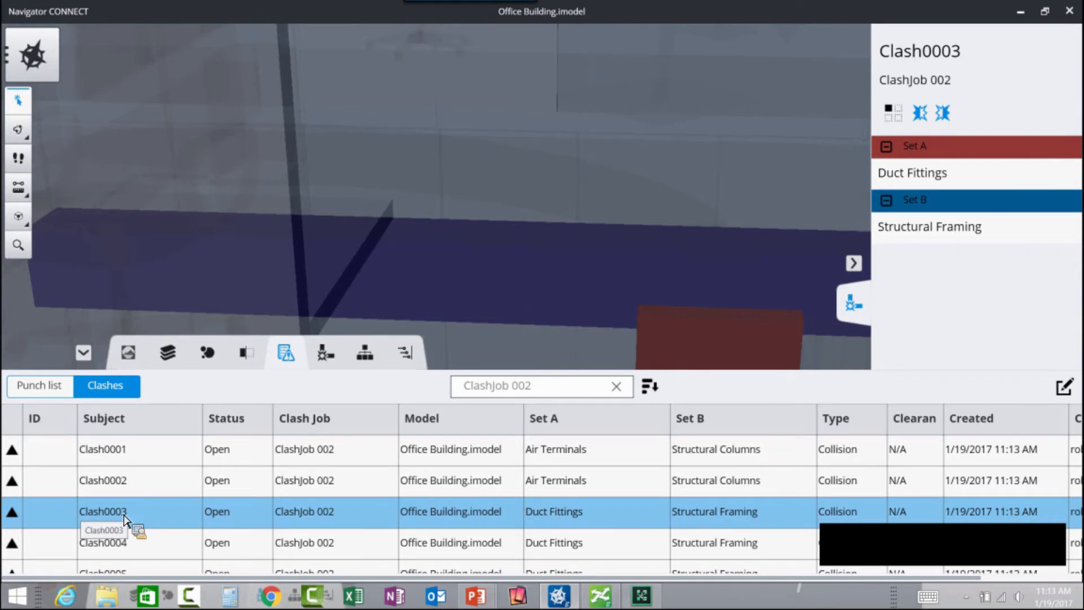
left_click(83, 353)
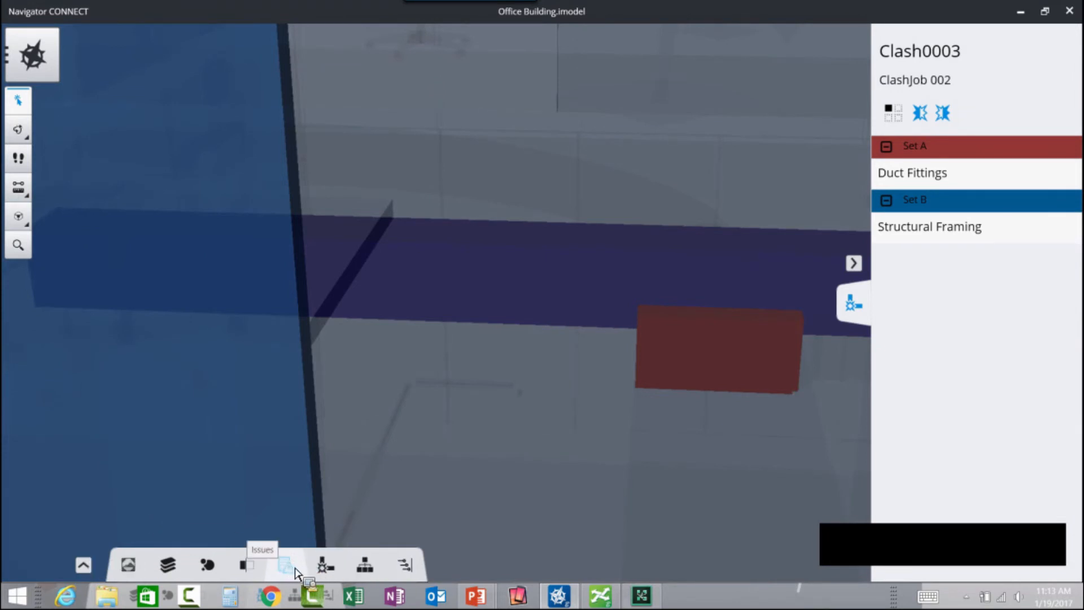
Step: Return to the clash job list and create another new clash job for the Office Building i-model
left_click(327, 567)
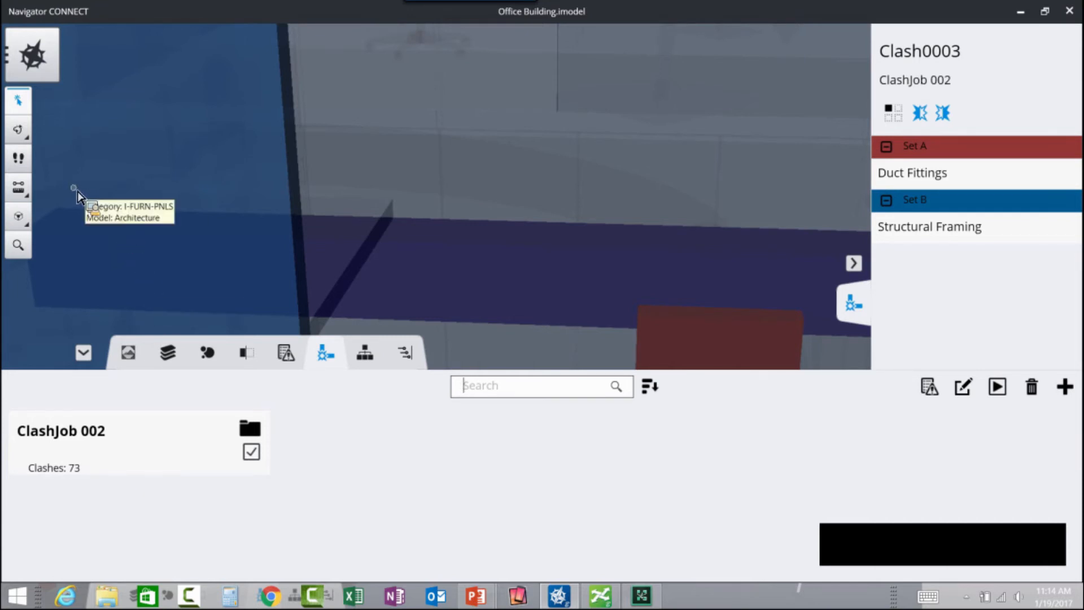
left_click(83, 353)
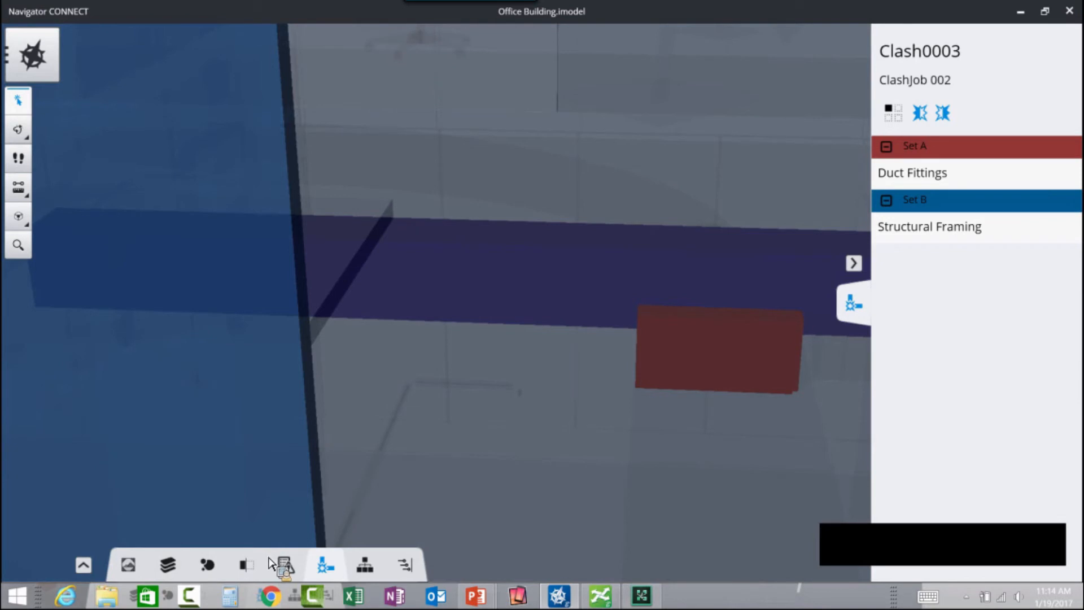
left_click(298, 575)
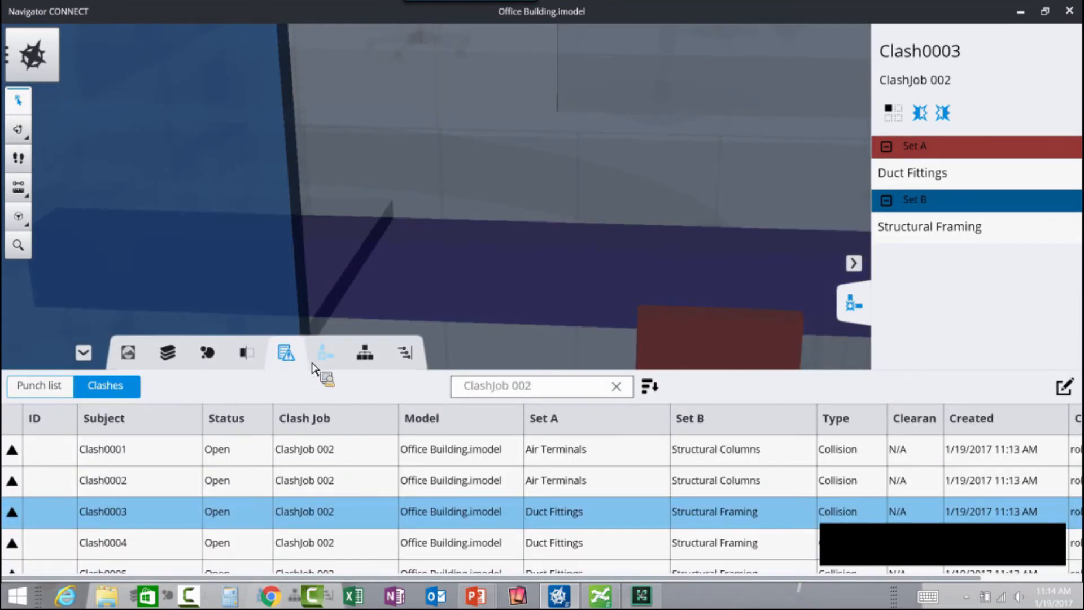
left_click(326, 354)
left_click(1065, 383)
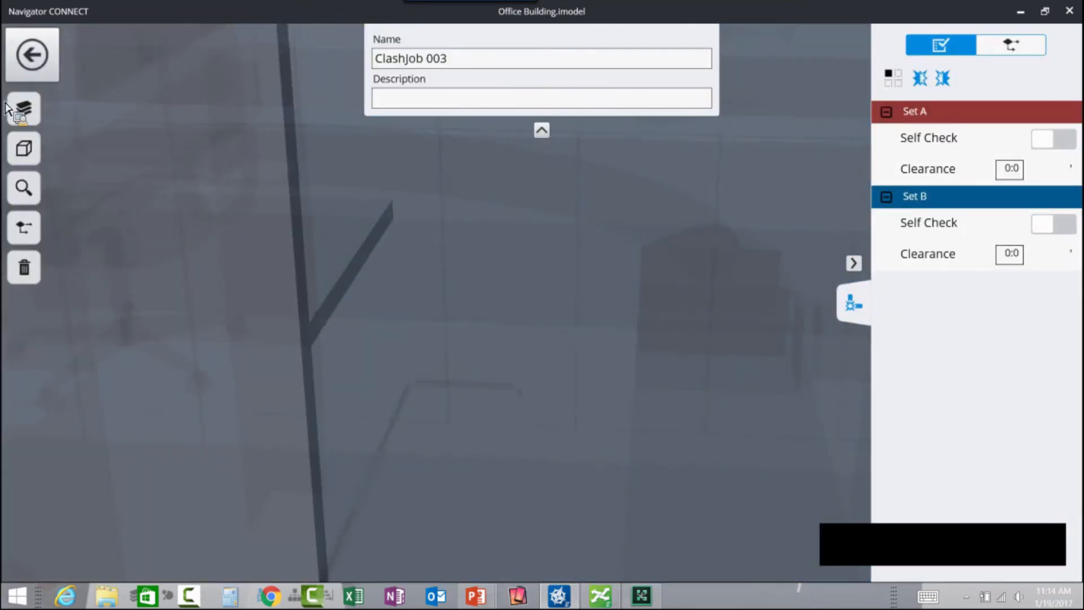
Step: Search the categories for "s-" and add S-BEAM and S-COLS to Set A of ClashJob 003
left_click(28, 117)
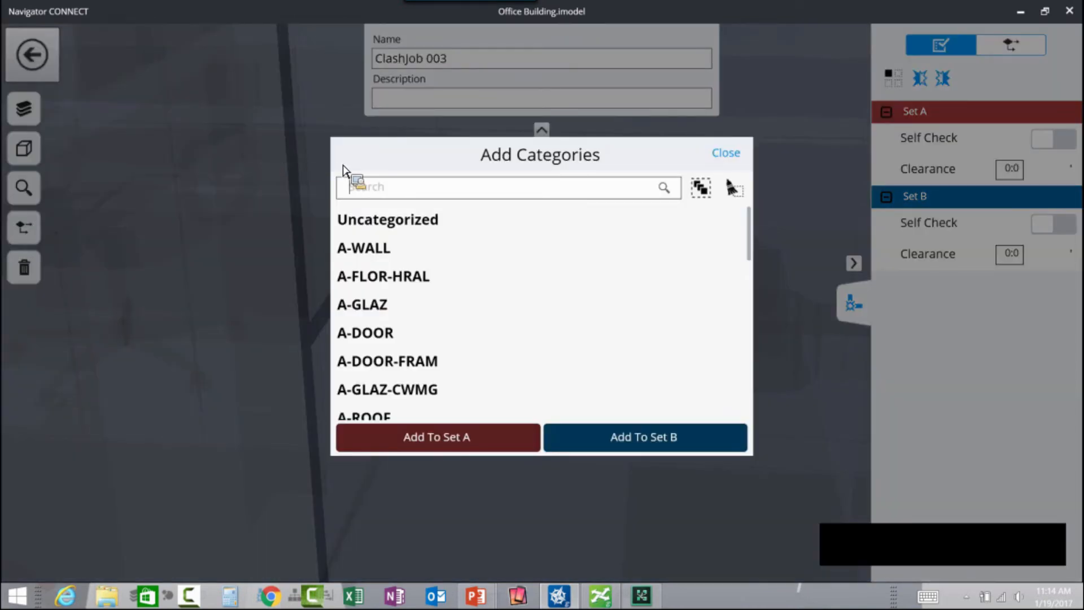
type("s")
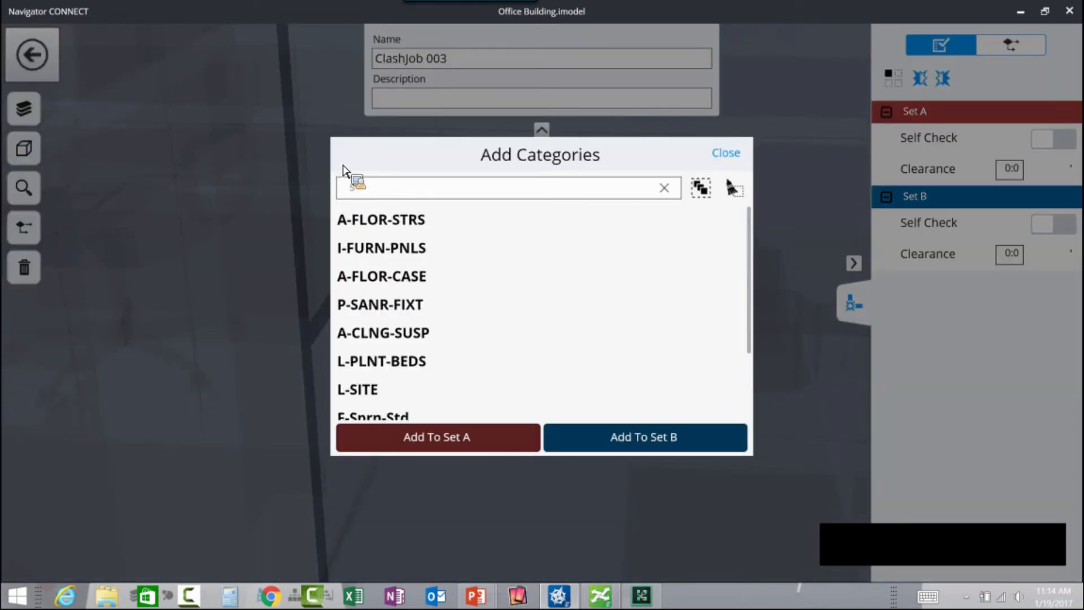
type("-")
left_click(370, 223)
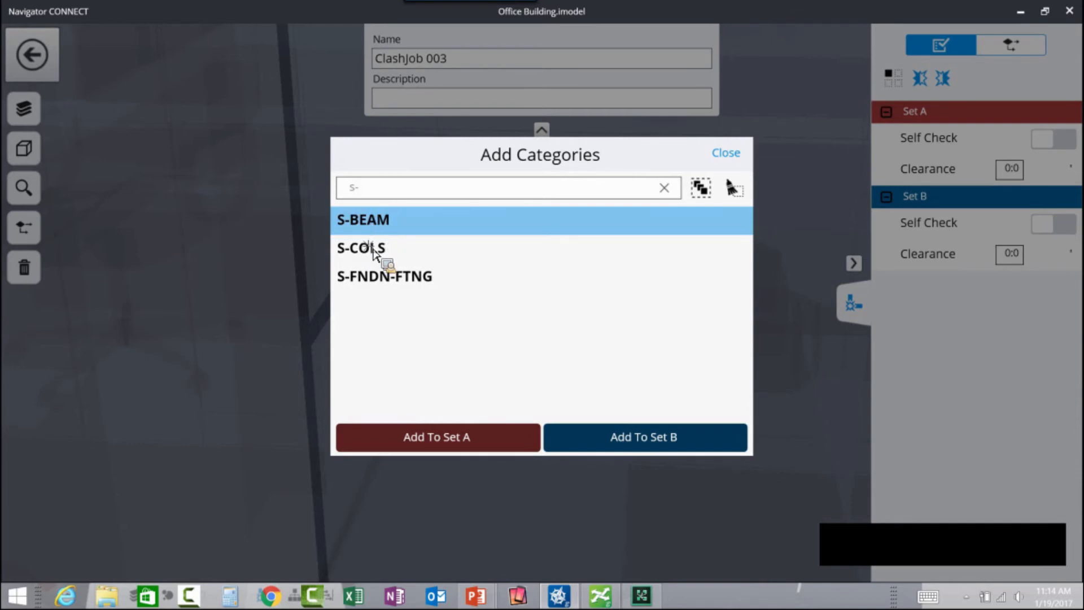
left_click(373, 248)
left_click(484, 446)
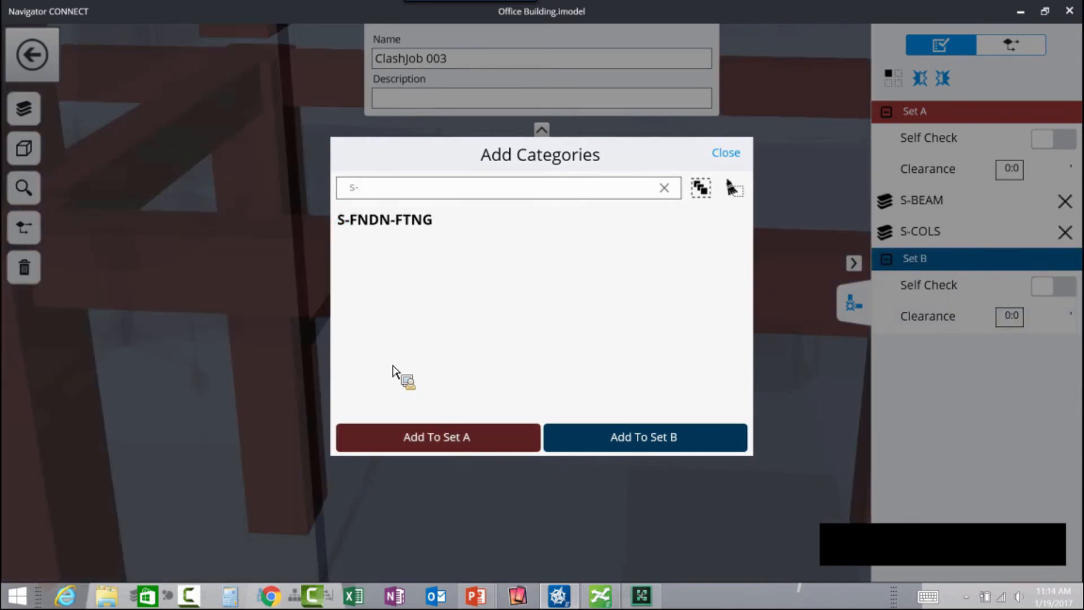
left_click(726, 154)
Step: Add the MEP model to Set B of ClashJob 003
left_click(33, 153)
left_click(362, 281)
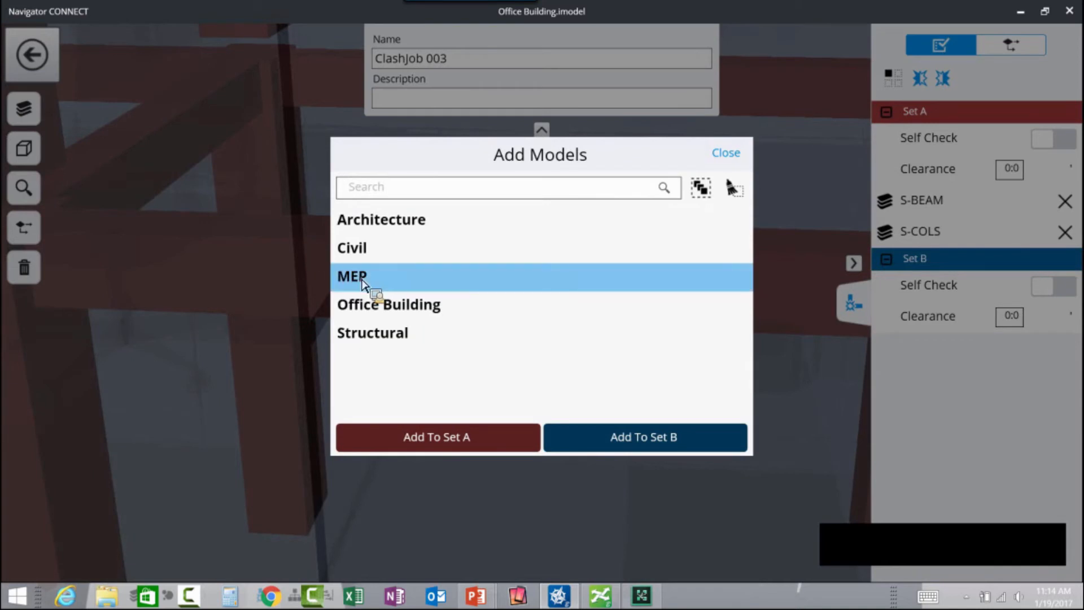
left_click(618, 446)
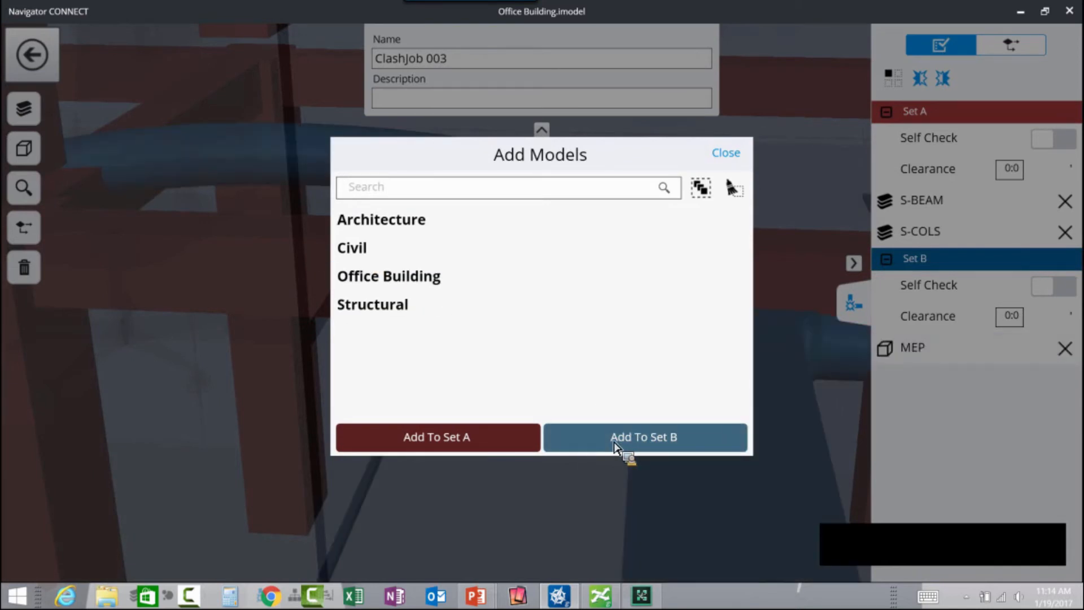
left_click(728, 153)
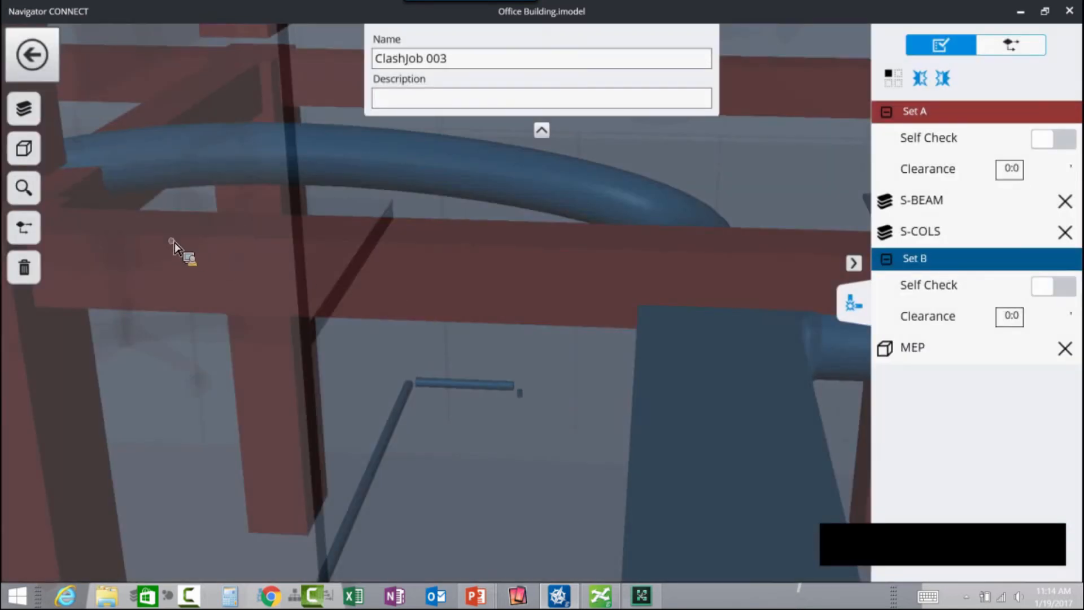
left_click(226, 230)
Step: Turn off the Suppress Touching rule for ClashJob 003
left_click(23, 228)
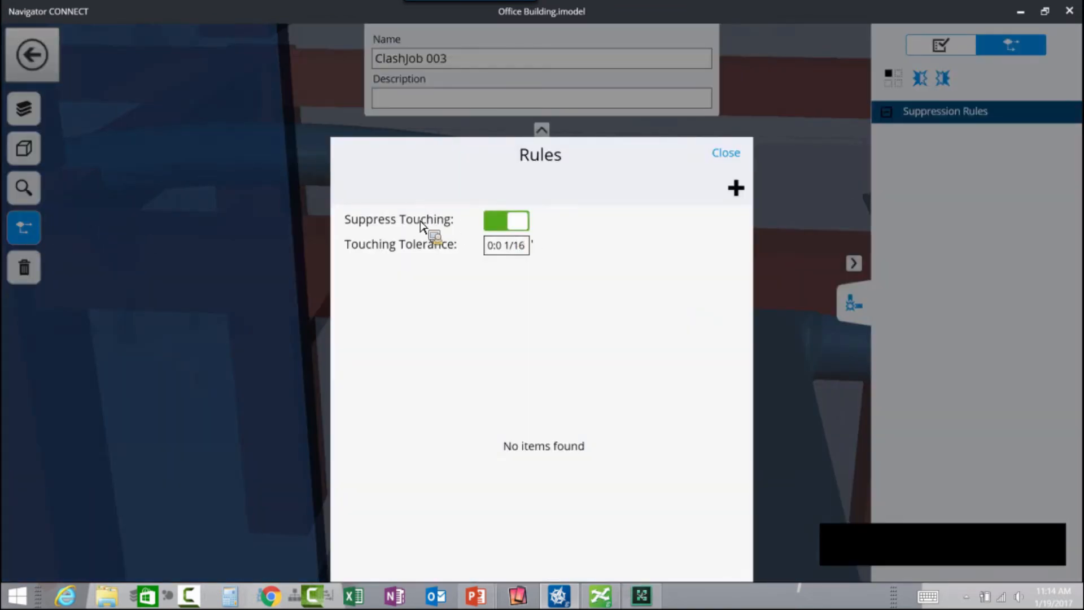
left_click(505, 221)
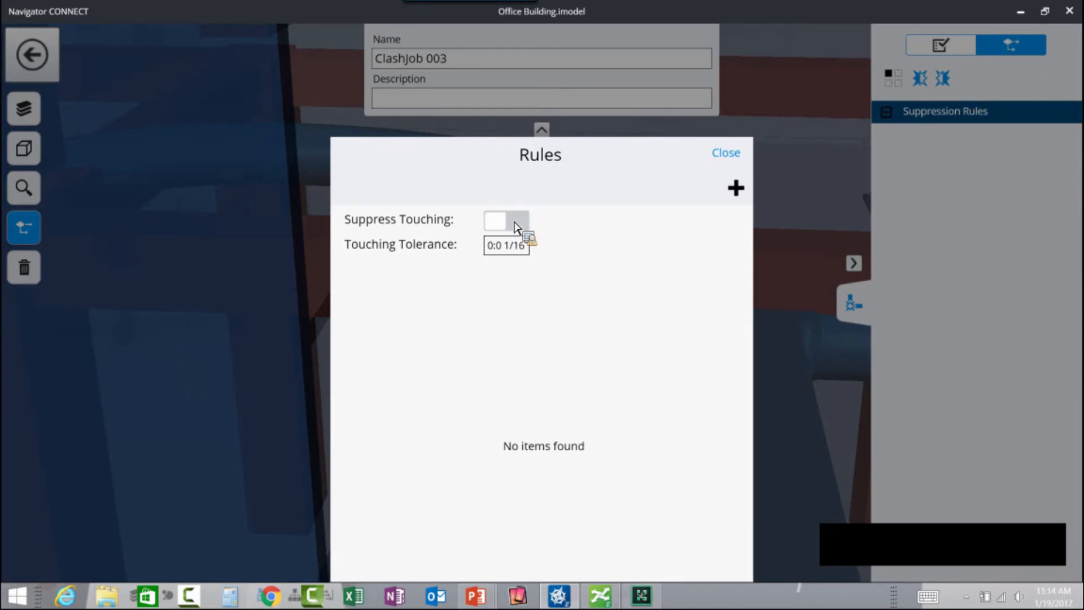
left_click(726, 155)
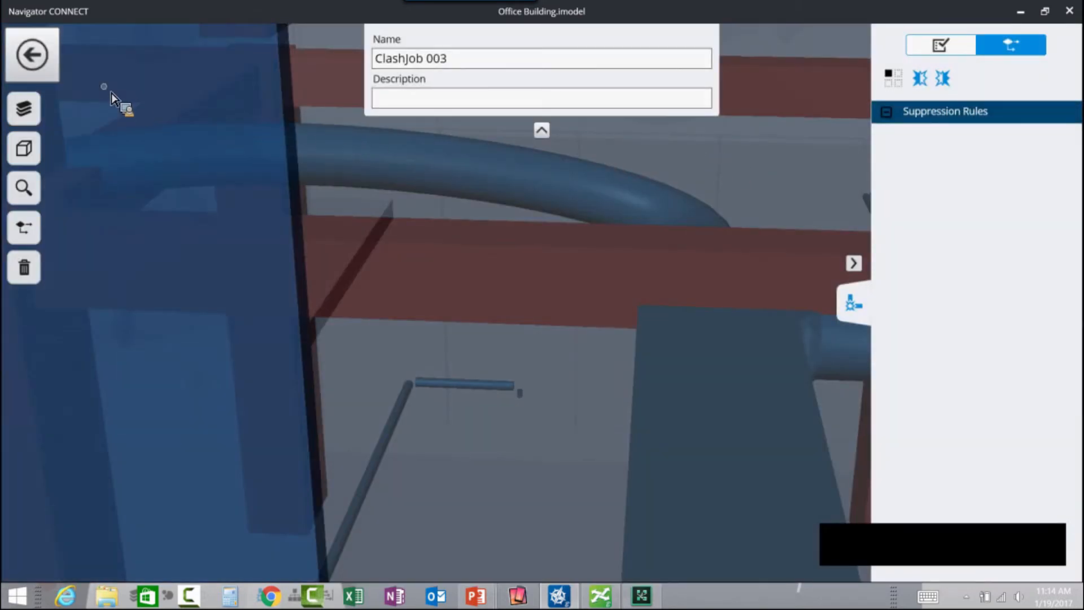
Step: Save and run ClashJob 003, and return from its clash results to the clash job list
left_click(32, 55)
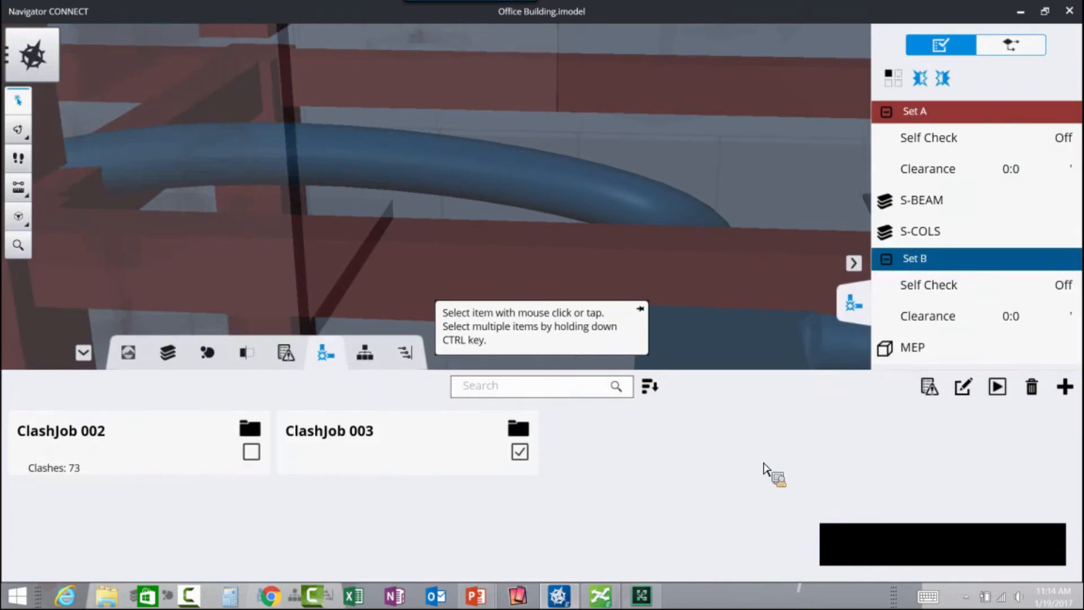
left_click(997, 388)
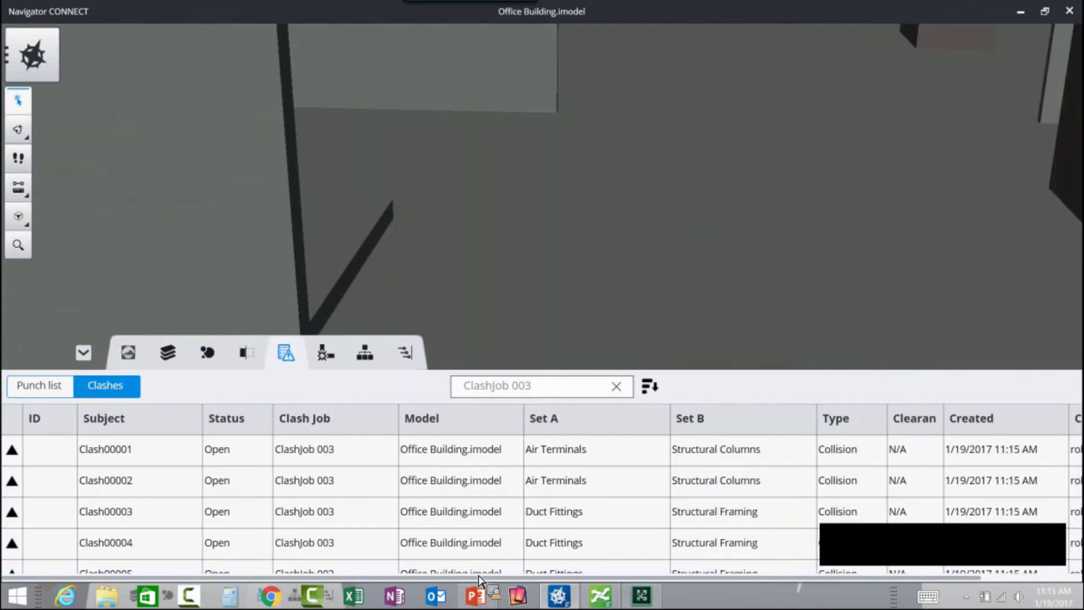
left_click(337, 365)
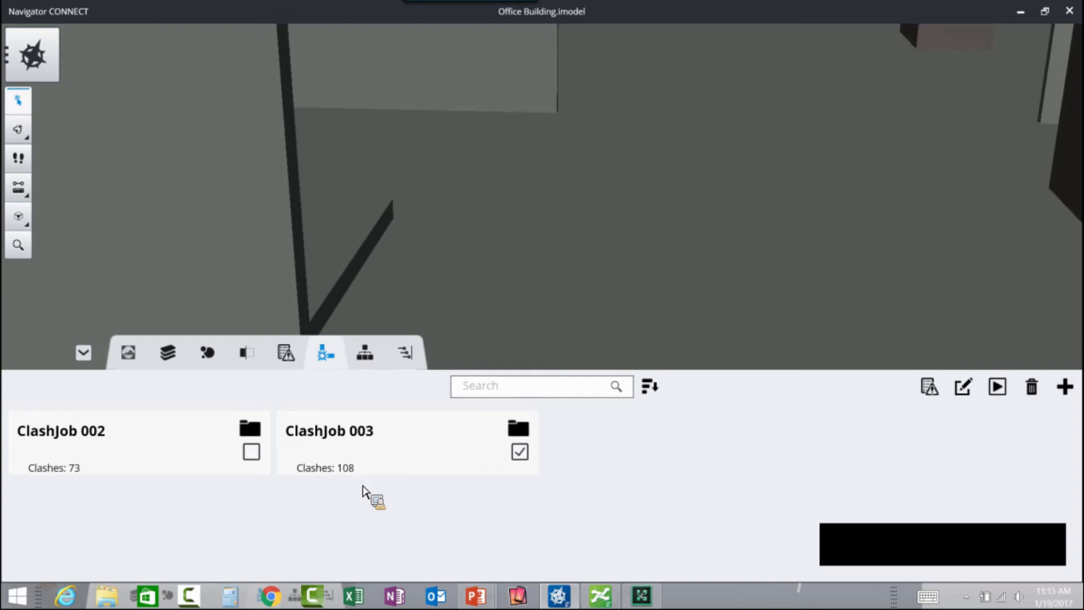
Step: Switch to the PowerPoint slide show of TechTalk-NavigatorClashDetection.pptx
left_click(1019, 10)
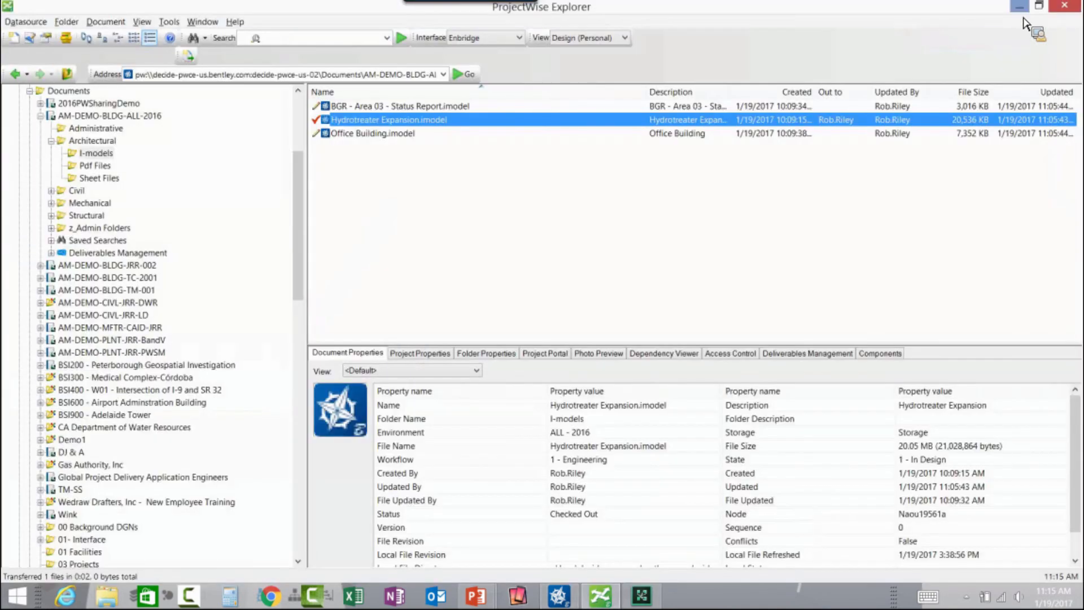
key("alt+Tab")
key("alt+Tab")
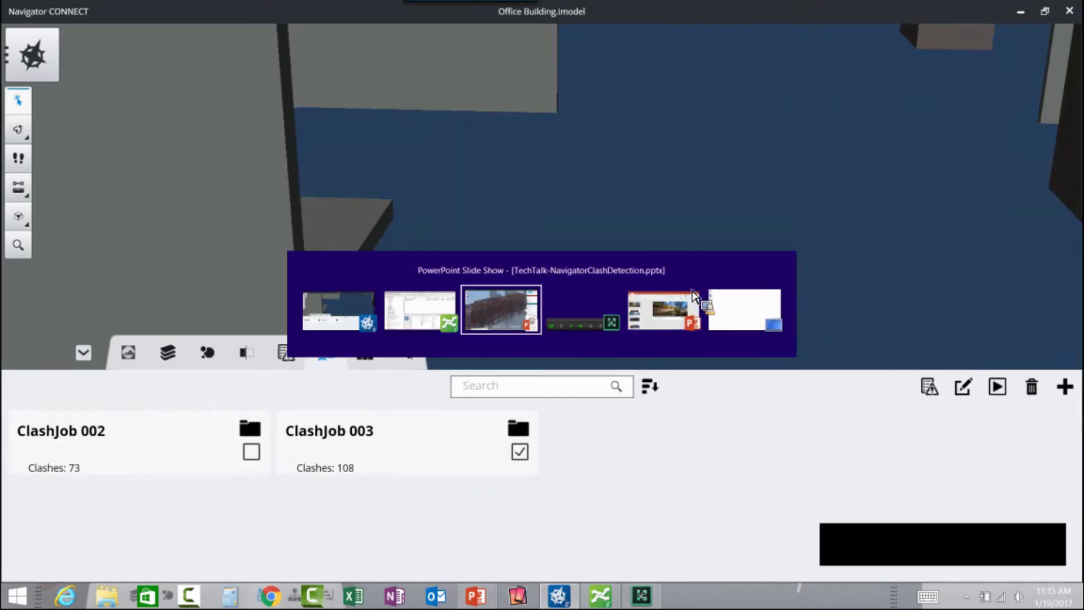